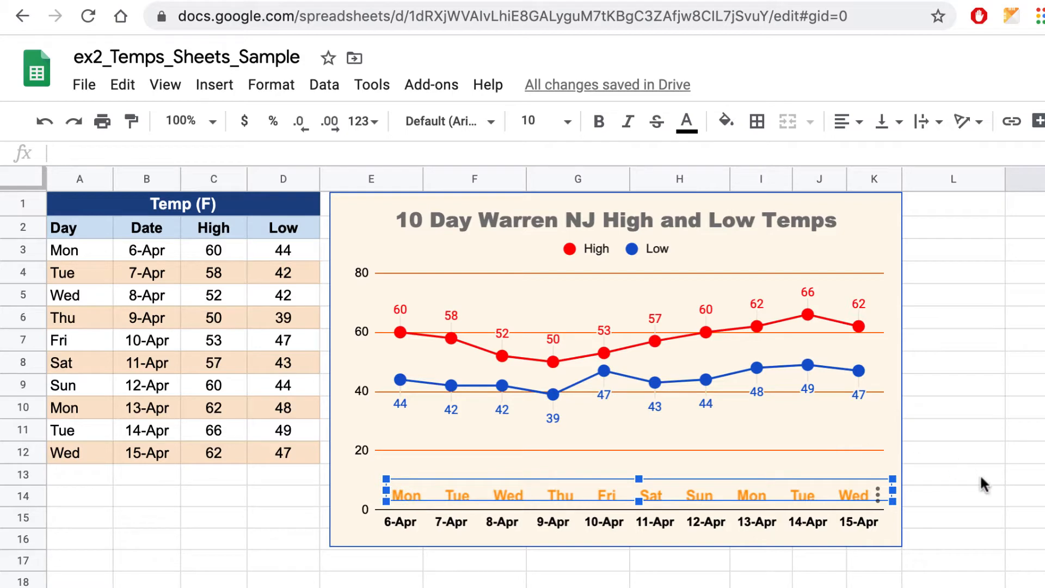
Create a new blank spreadsheet and name it "ex2_temps_" followed by the author's name
left_click(978, 445)
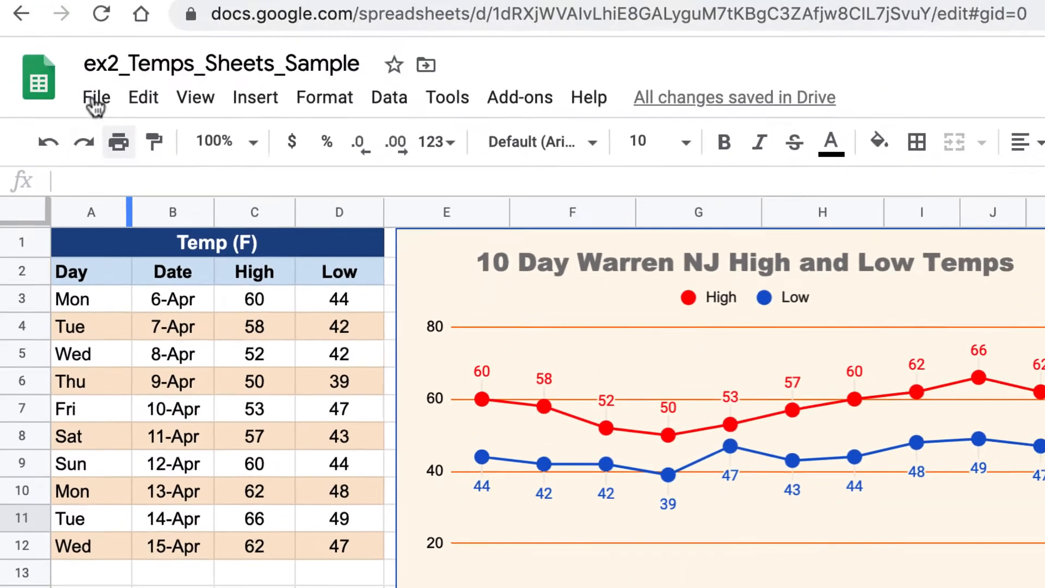
left_click(95, 100)
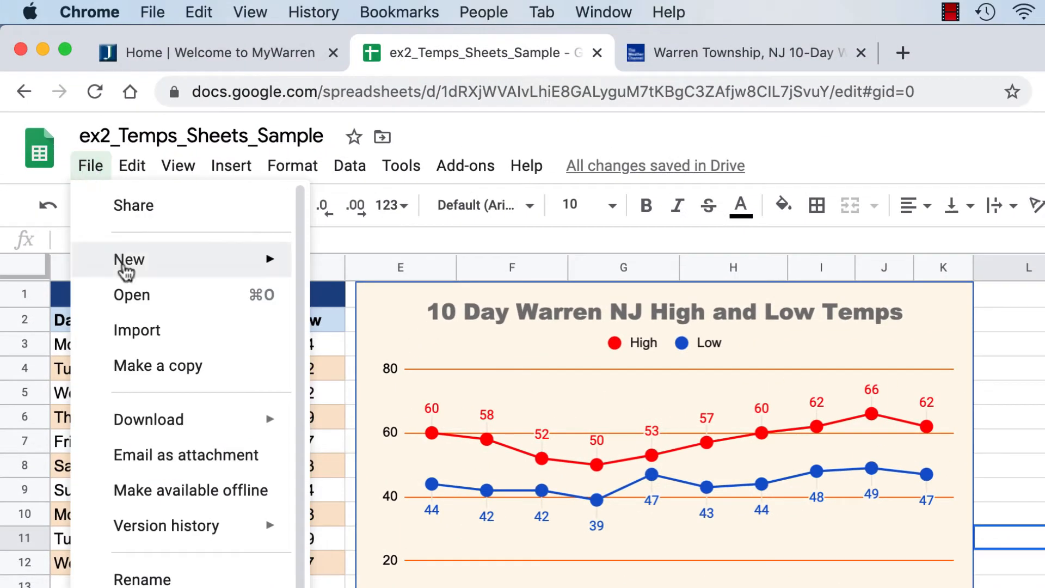
mouse_move(125, 267)
left_click(388, 263)
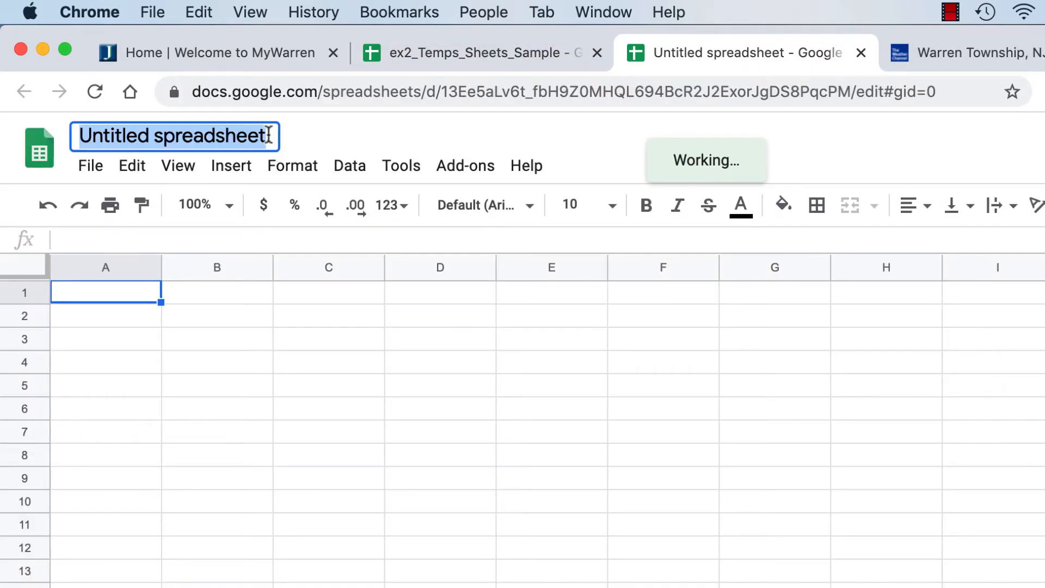
type("ex2")
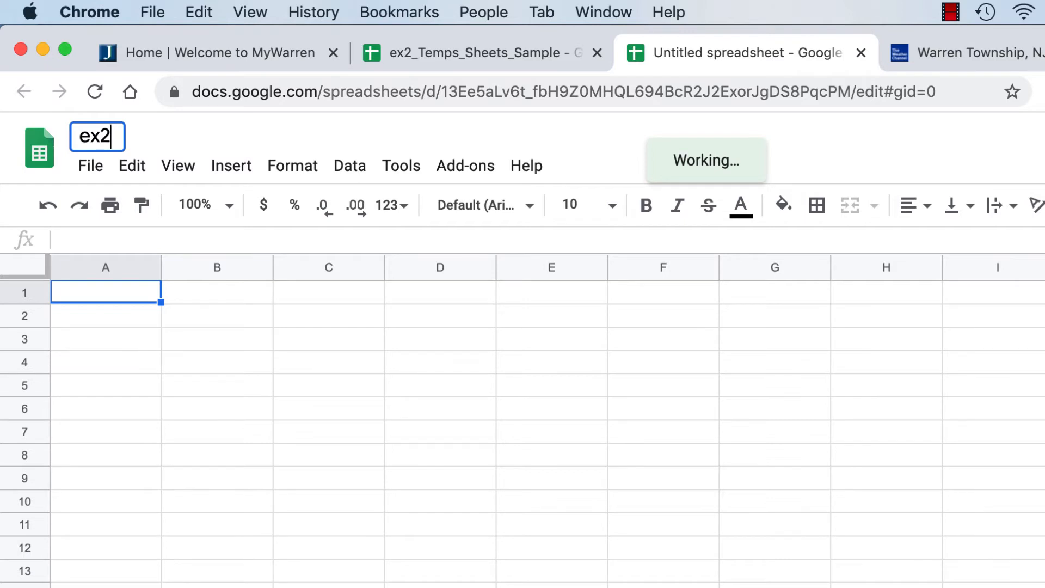
type("_temps_HomaR")
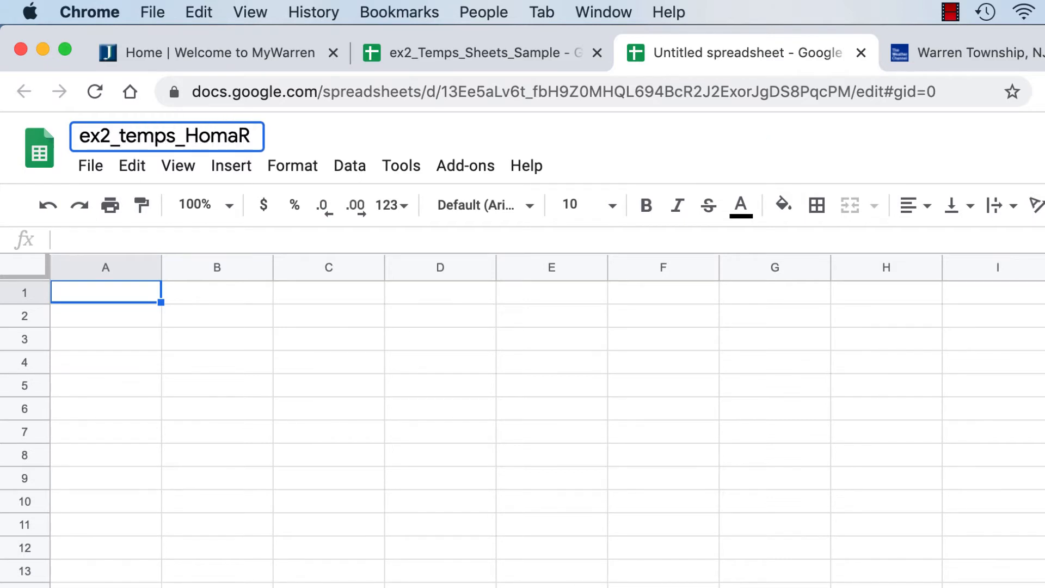
key("Return")
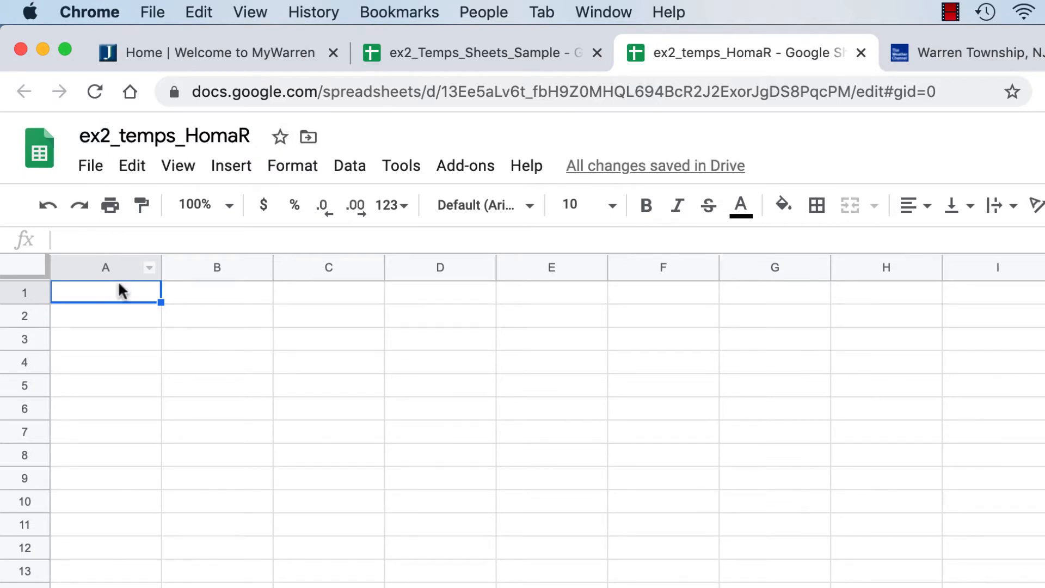
Enter the table title "Temps (10-Day)" in cell A1
type("Temps")
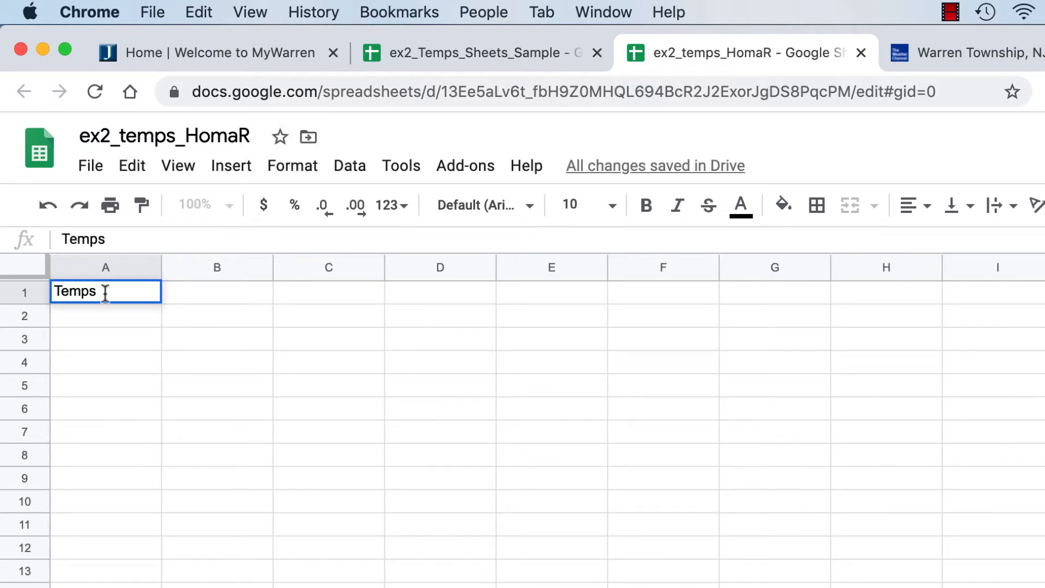
type(" (10-Day")
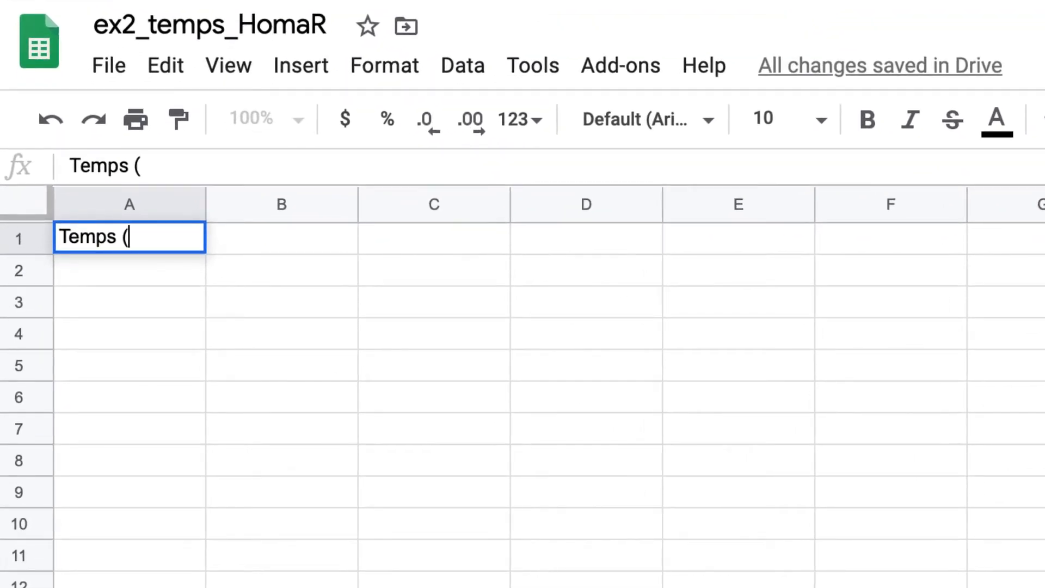
type(")")
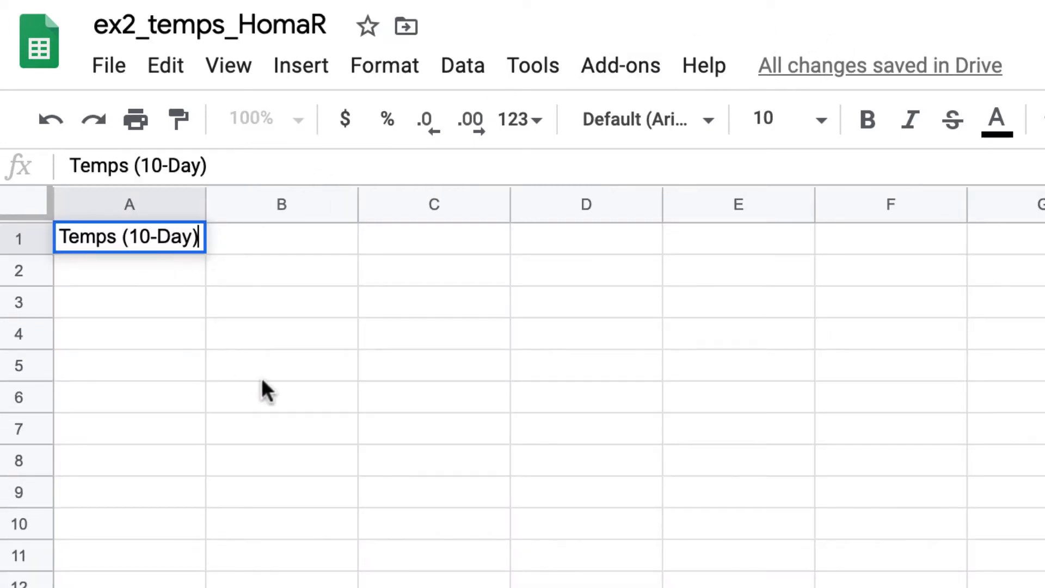
Enter the column headers Day, Date, High and Low in cells A2 through D2
left_click(155, 270)
type("Day")
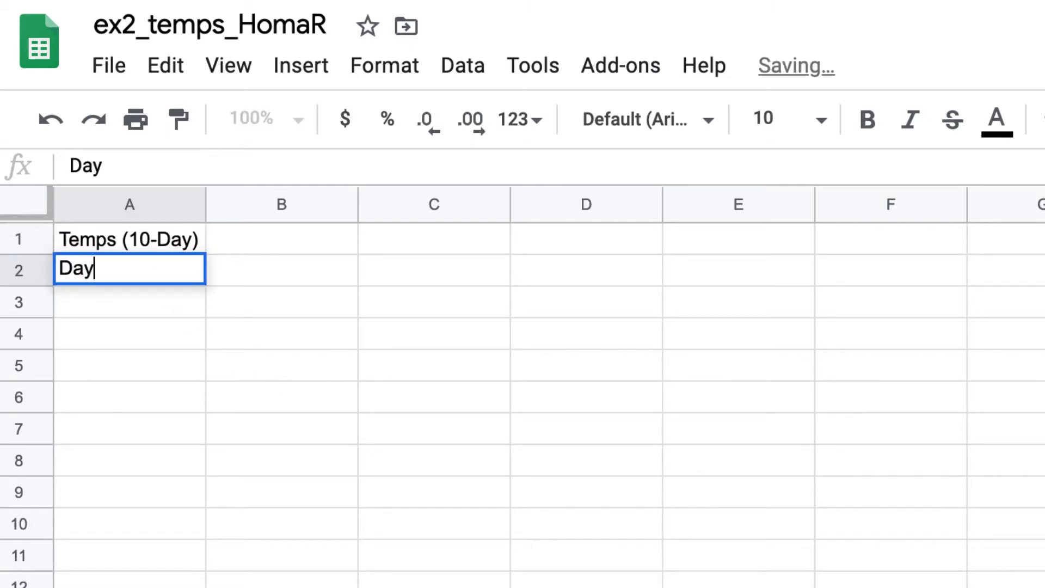
key("Tab")
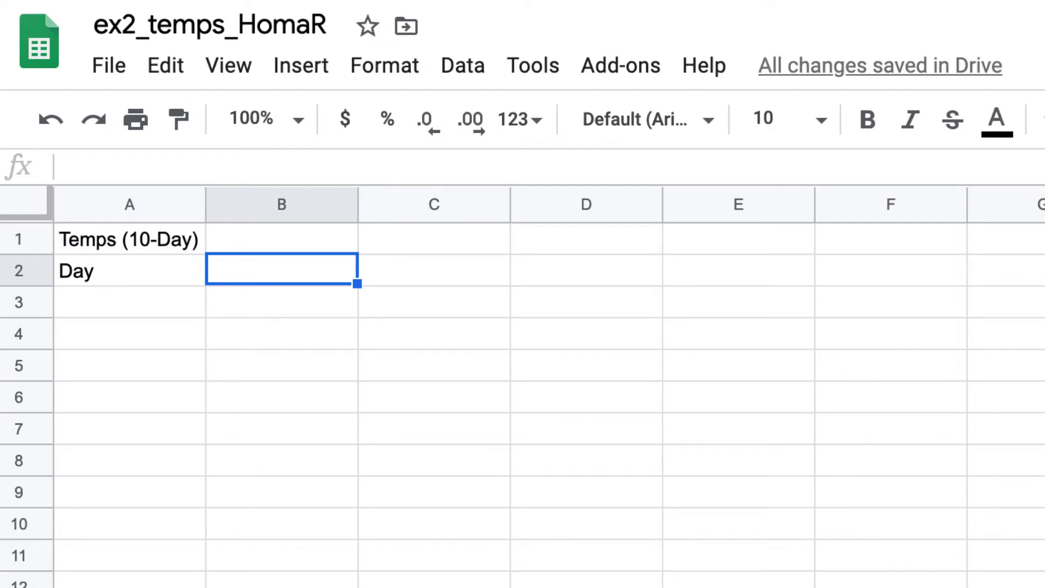
type("Date")
key("Tab")
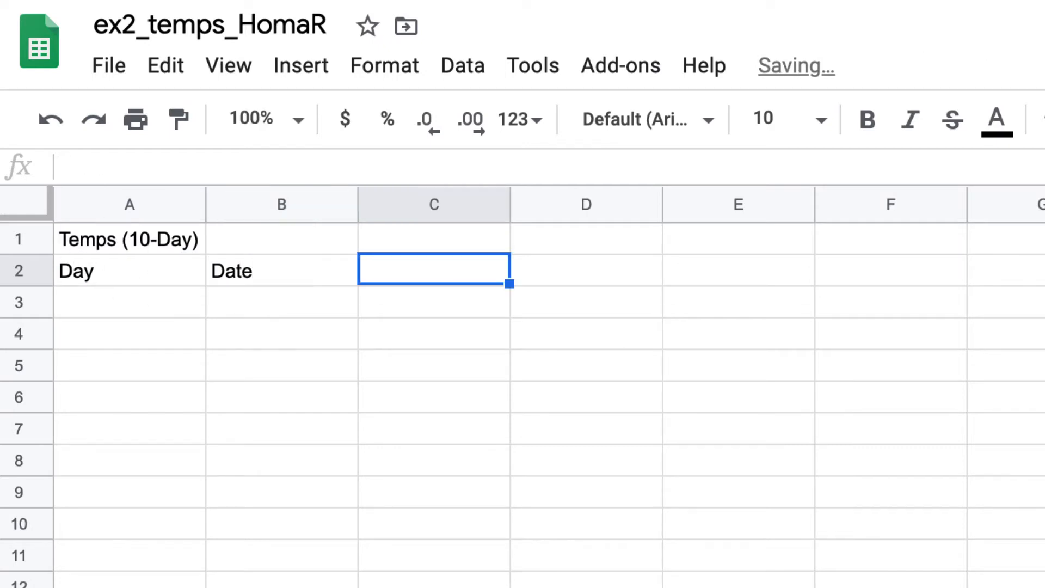
type("High")
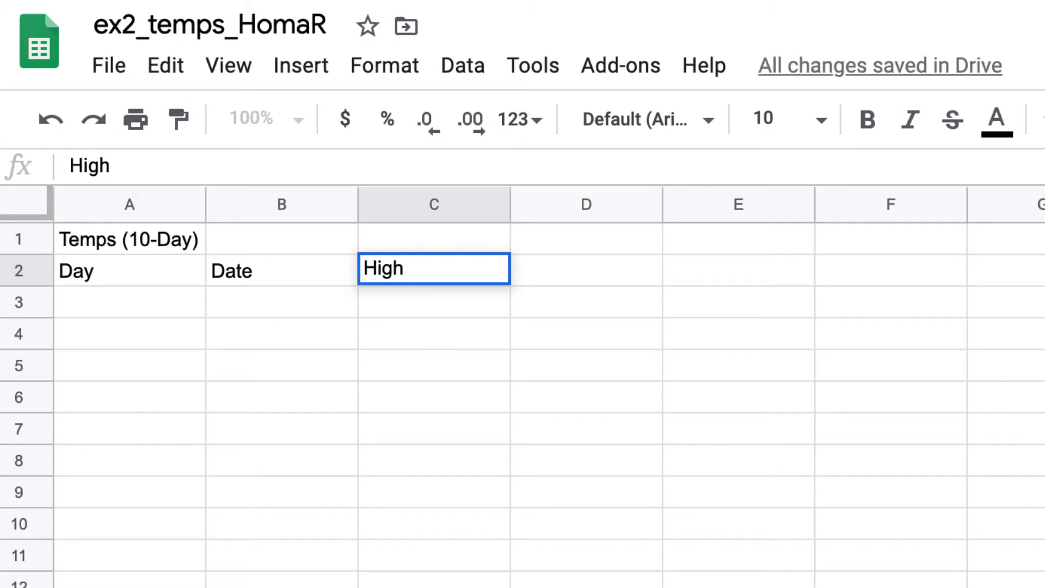
key("Tab")
type("Low")
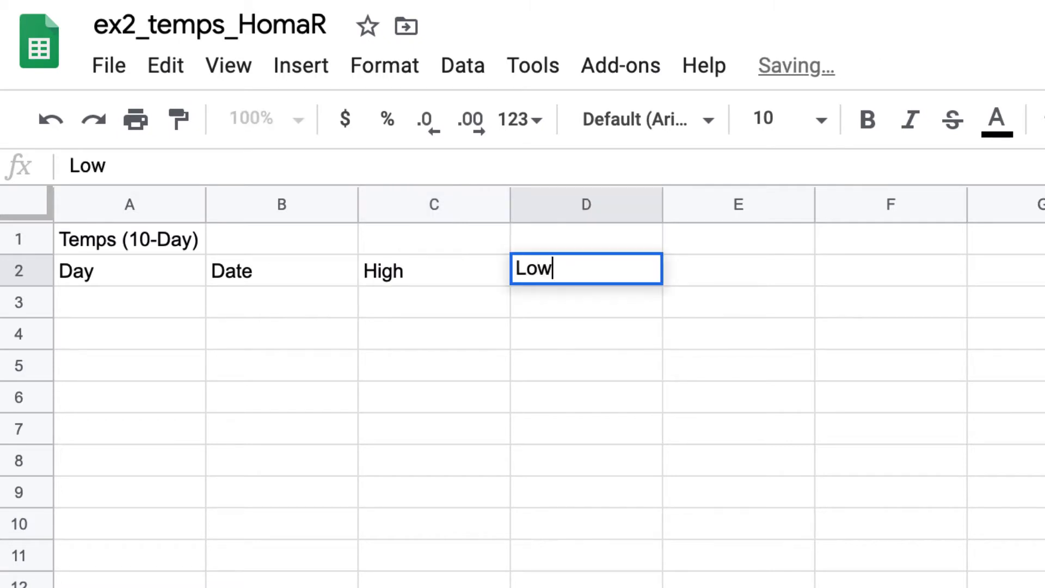
Enter Monday in A3 and the date 4/6/2020 in B3 as the first data row
left_click(150, 301)
type("Mo")
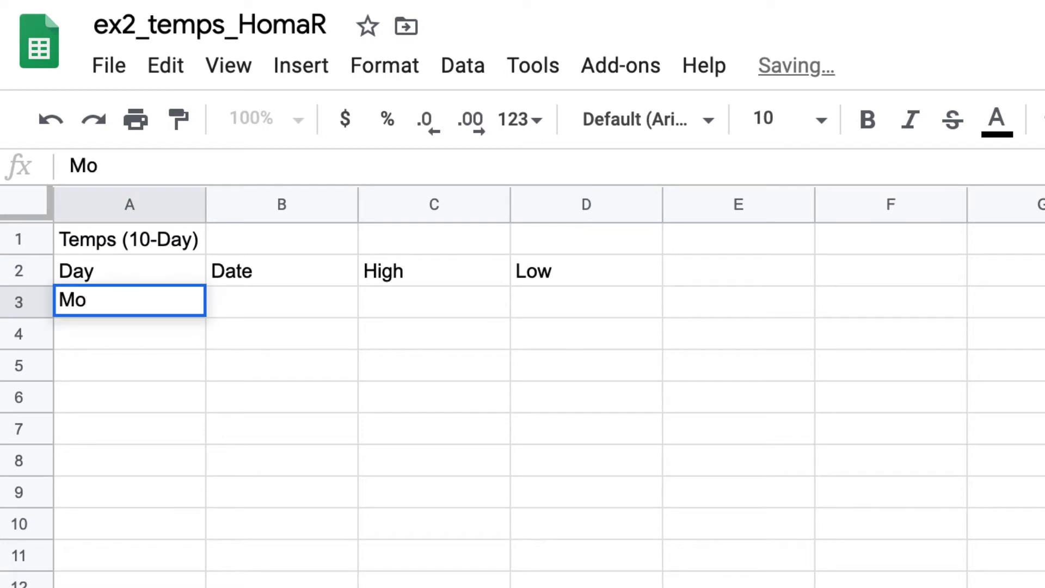
type("nda")
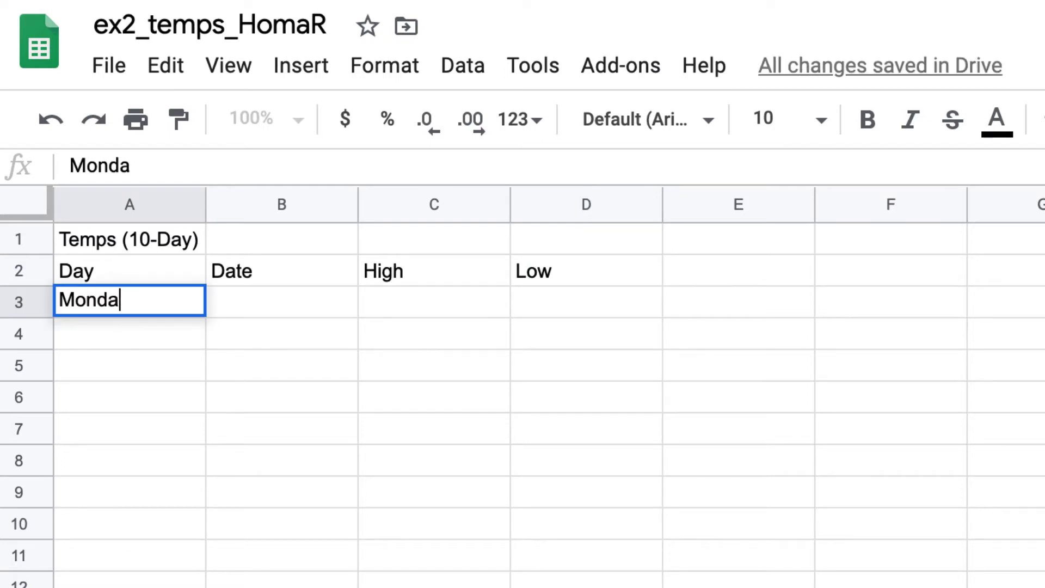
type("y")
left_click(275, 296)
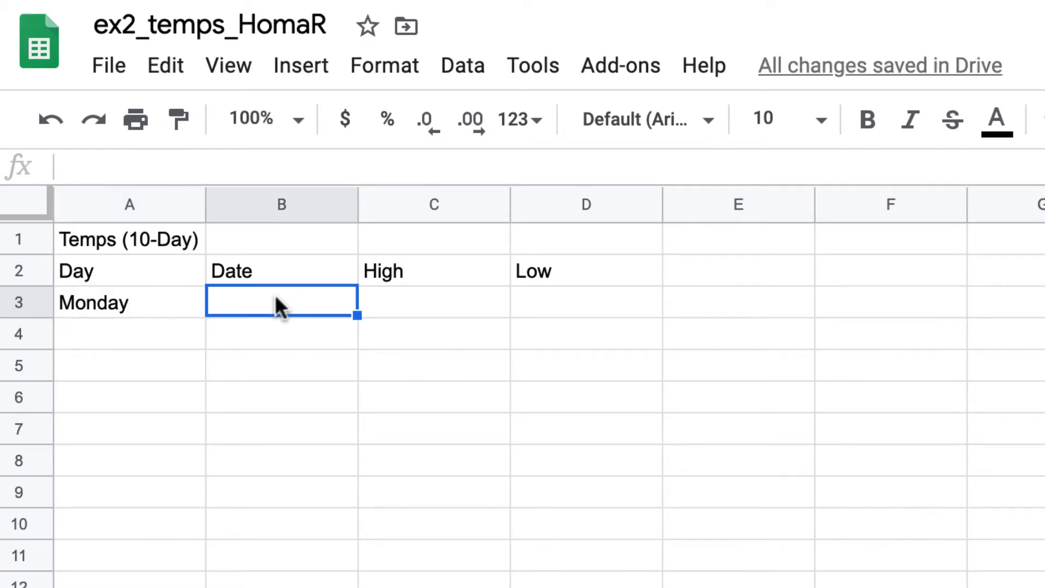
type("4")
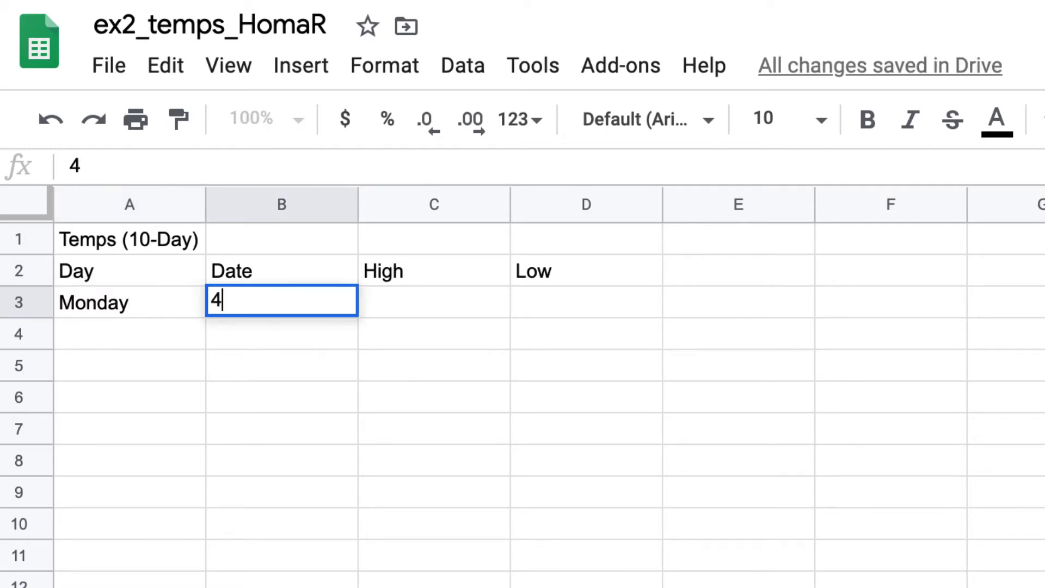
type("/6/2020")
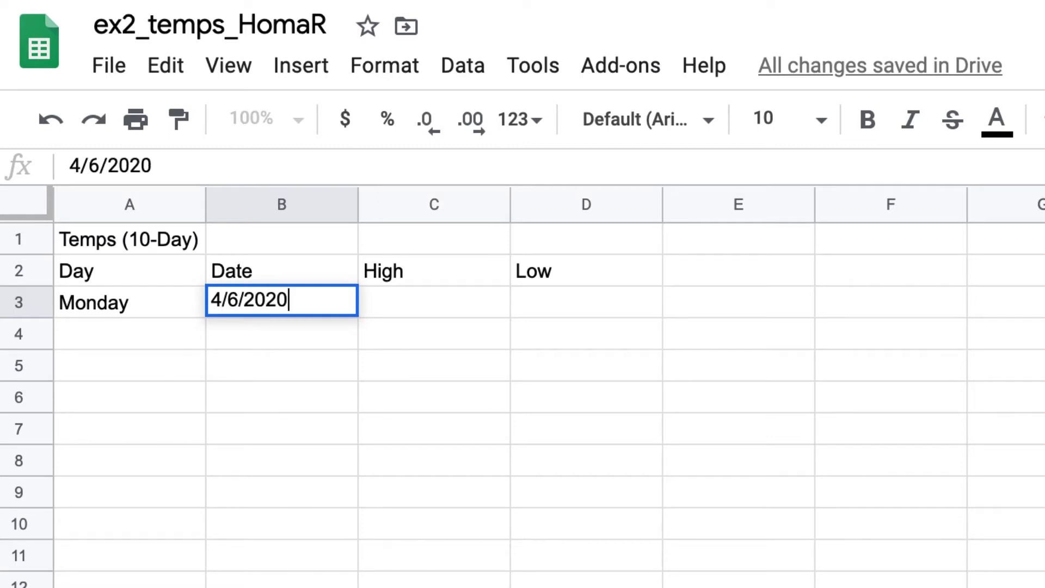
left_click(315, 299)
left_click(305, 396)
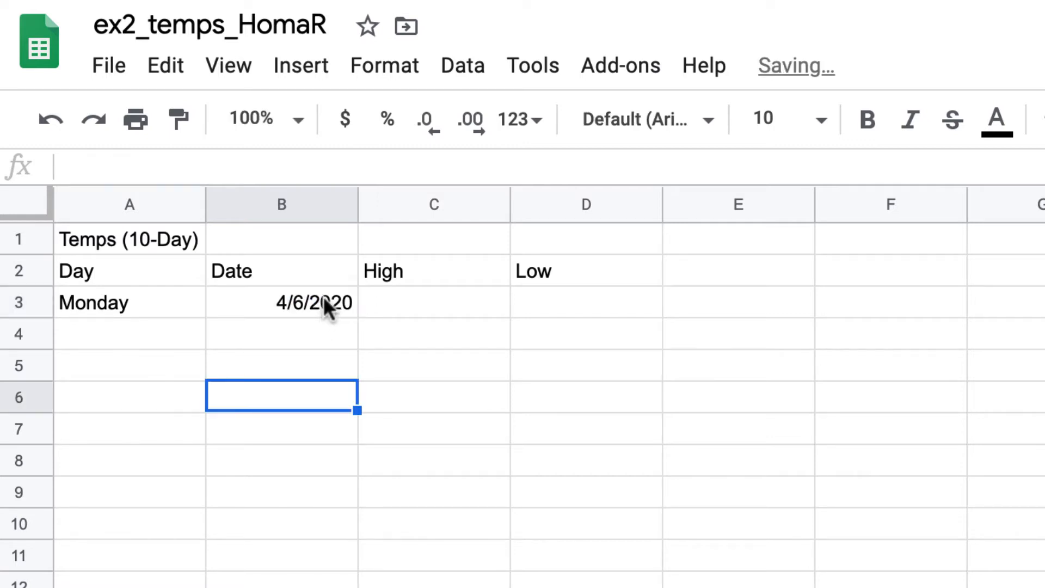
Apply the custom day-month date format, shown as 5-Aug, to the date in B3
left_click(324, 301)
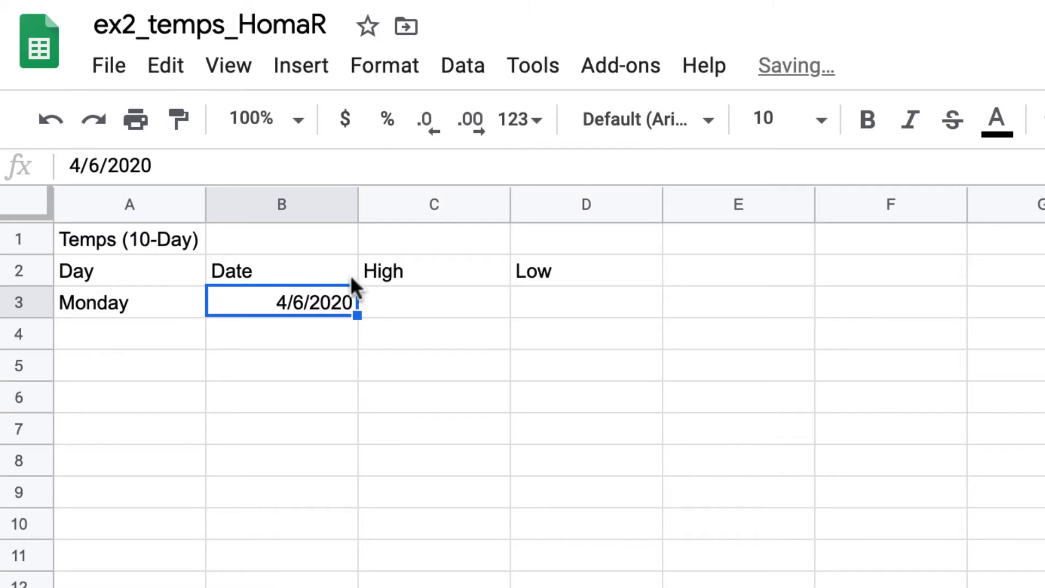
left_click(537, 121)
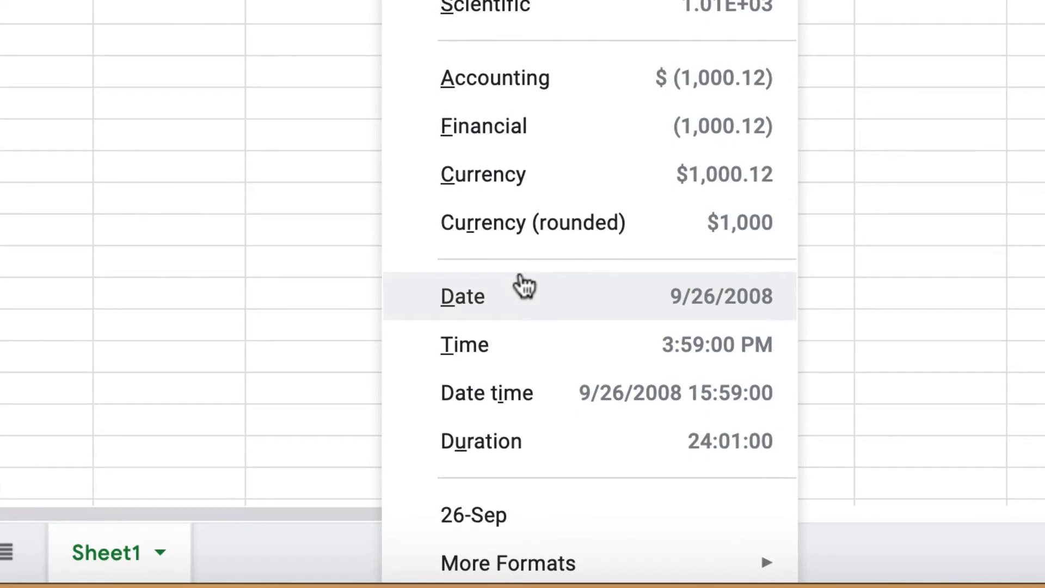
mouse_move(523, 569)
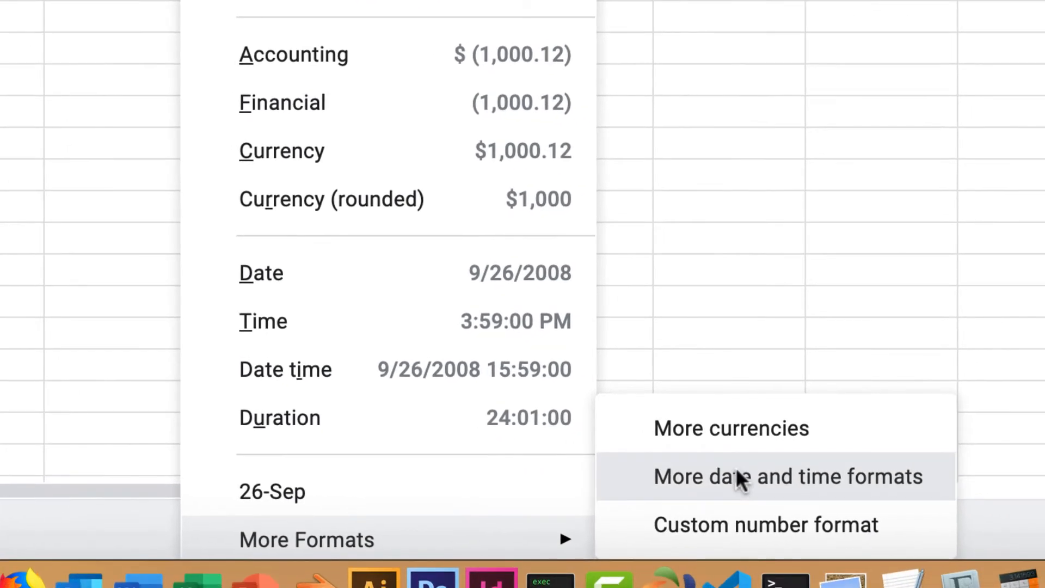
left_click(933, 501)
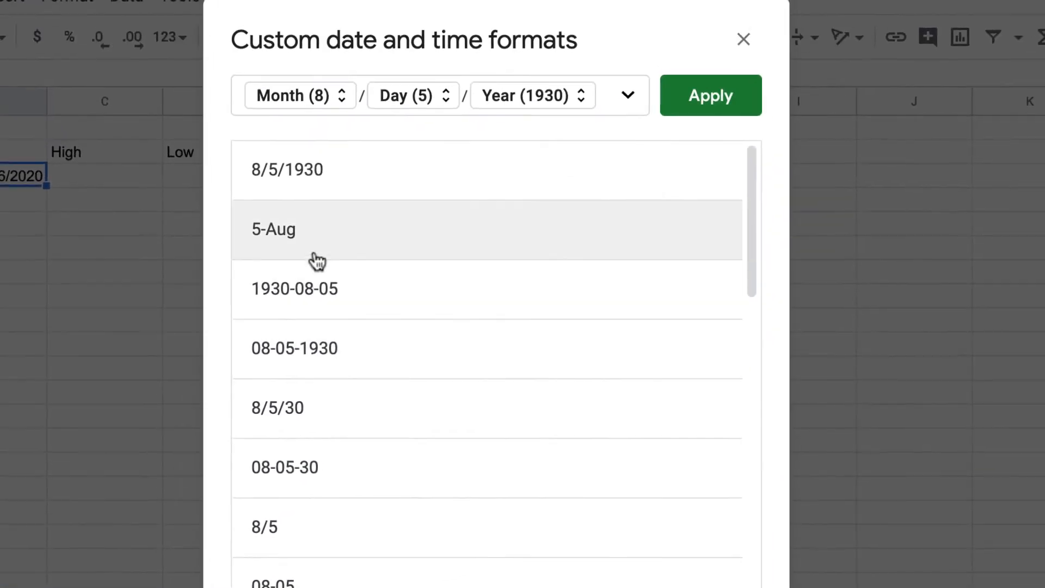
left_click(293, 230)
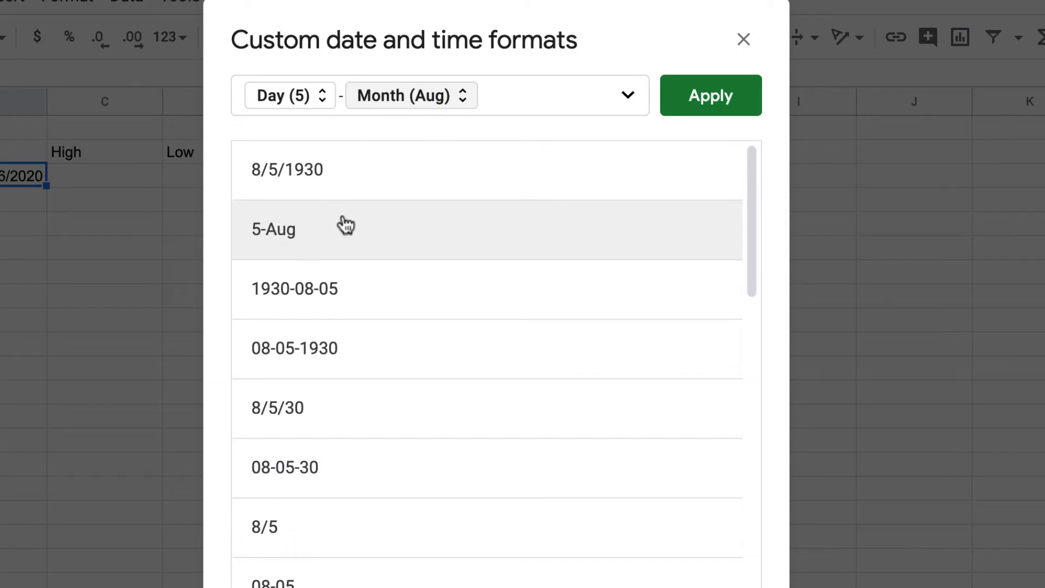
left_click(728, 95)
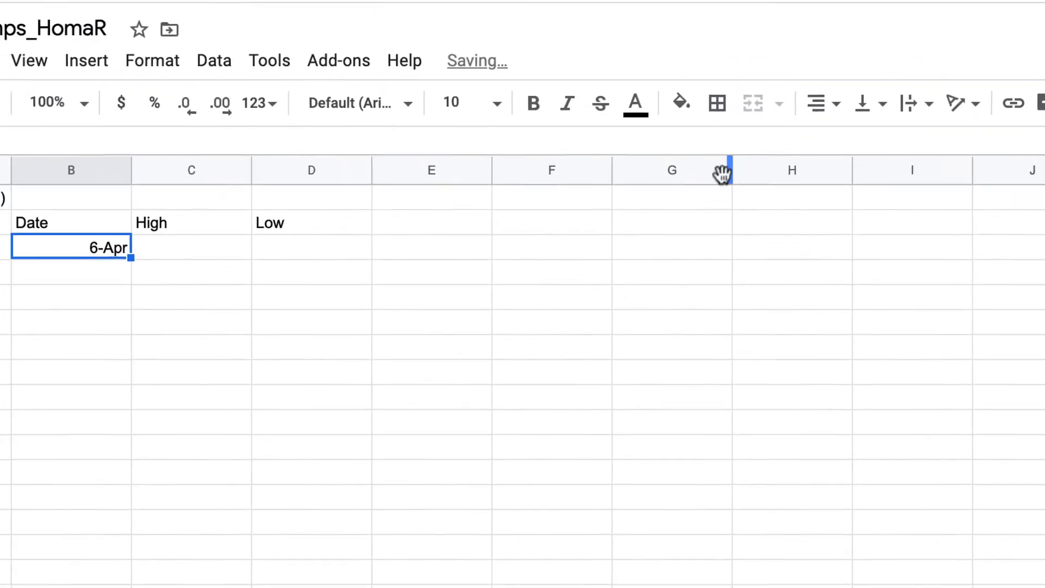
Look up the April 6 forecast on the weather.com page and enter High 66 and Low 44 in C3 and D3
key("ctrl+Tab")
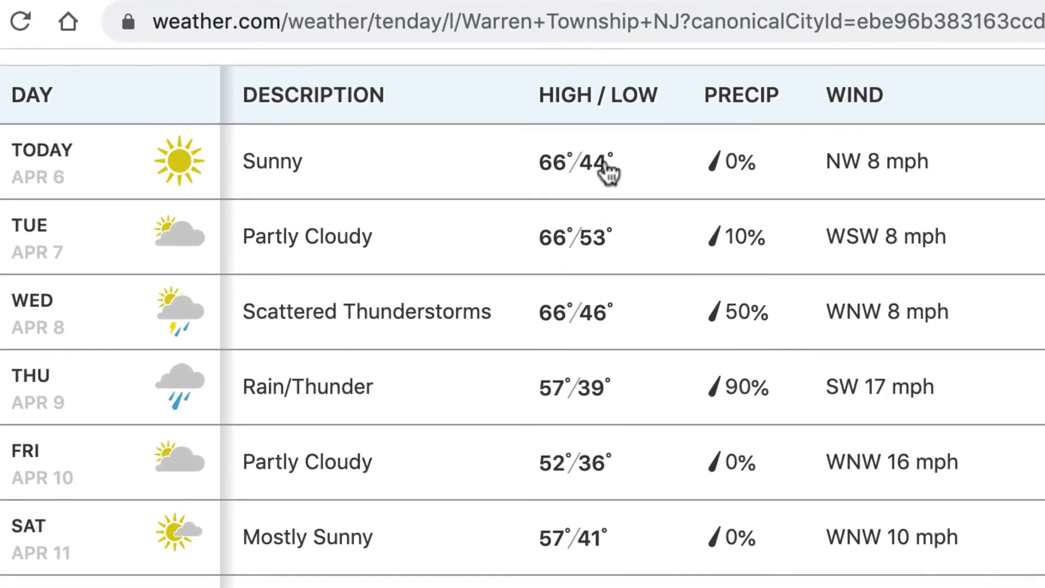
key("ctrl+shift+Tab")
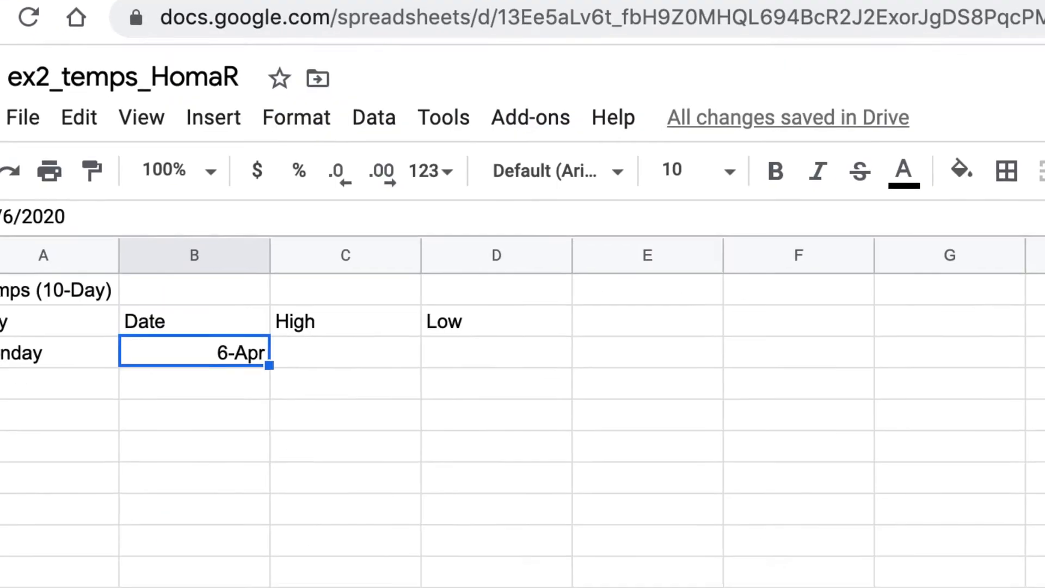
left_click(403, 286)
type("66")
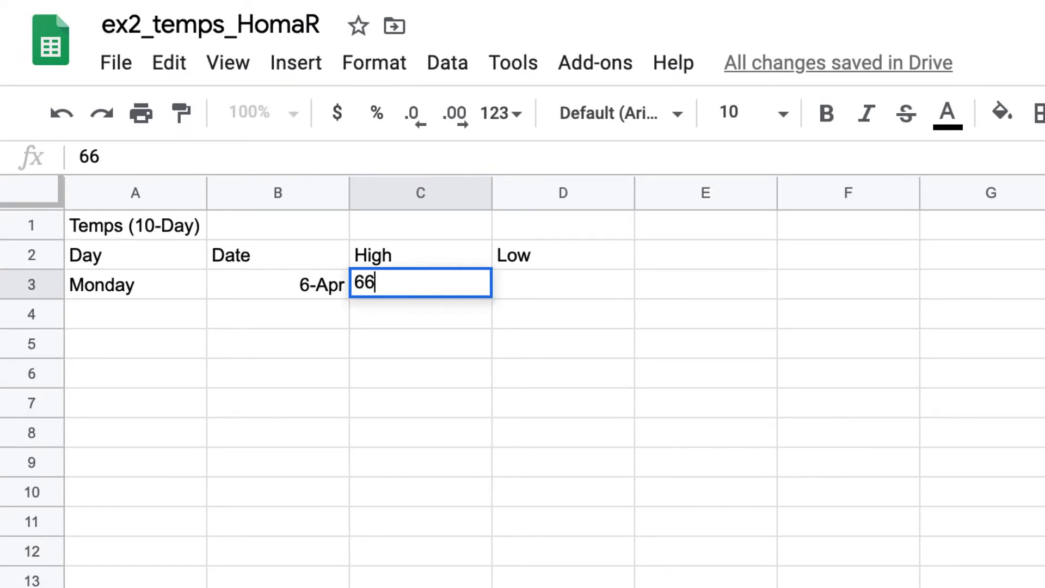
key("Tab")
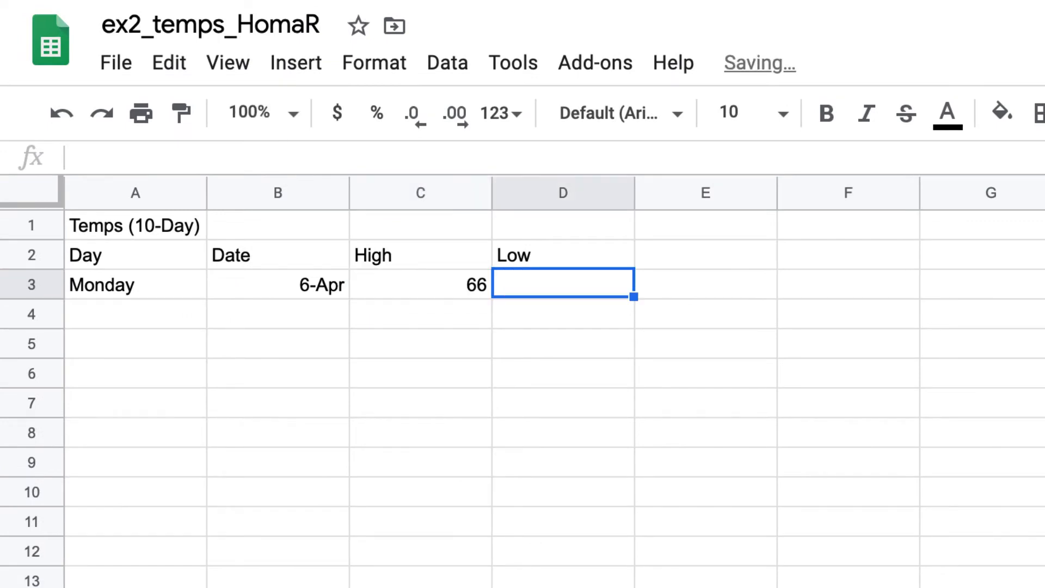
type("44")
key("Tab")
Fill the weekday series from A3 and the date series from B3 down through row 12
left_click(136, 283)
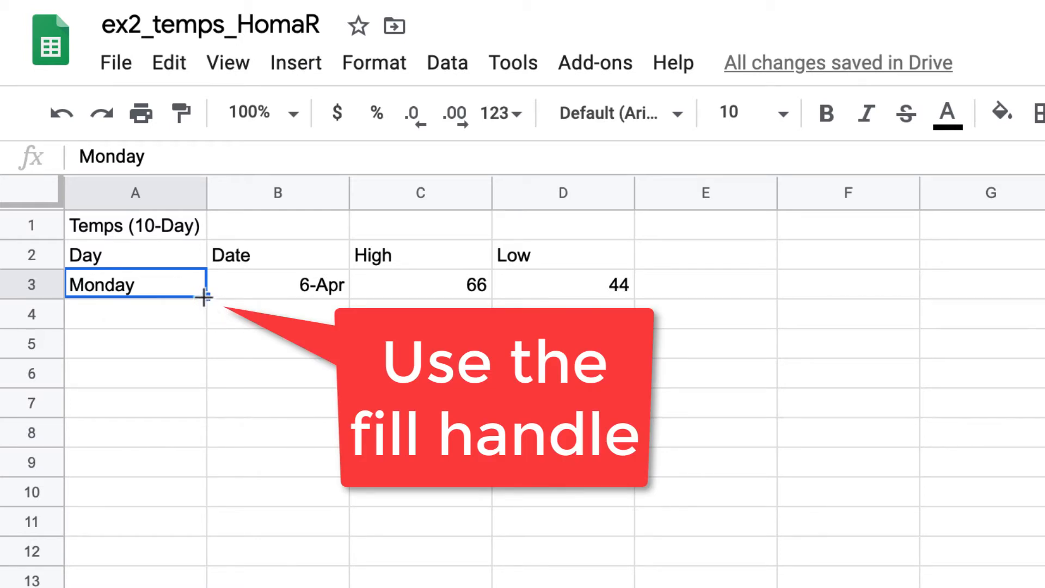
left_click_drag(204, 296, 195, 543)
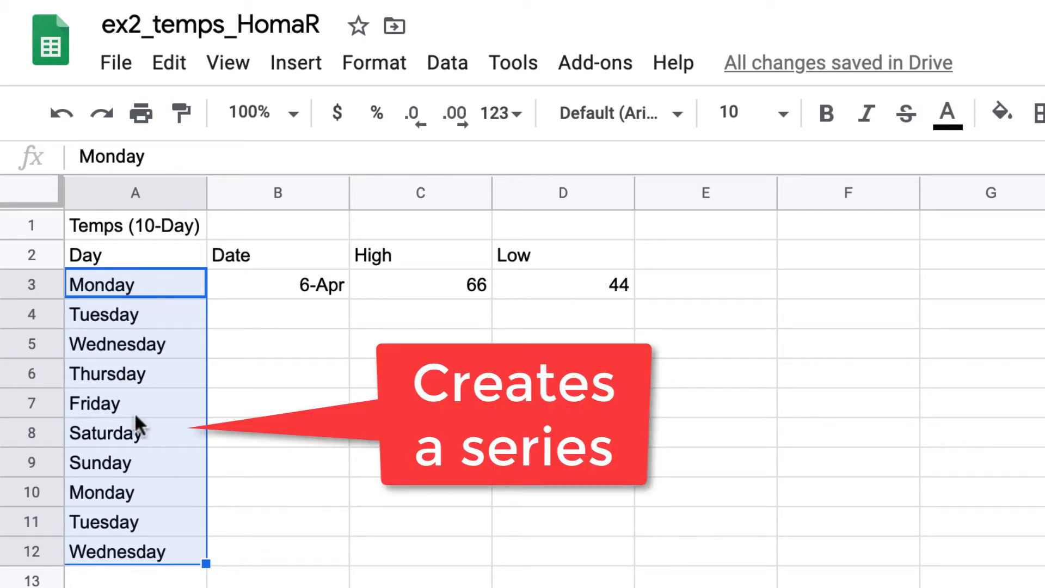
left_click(321, 283)
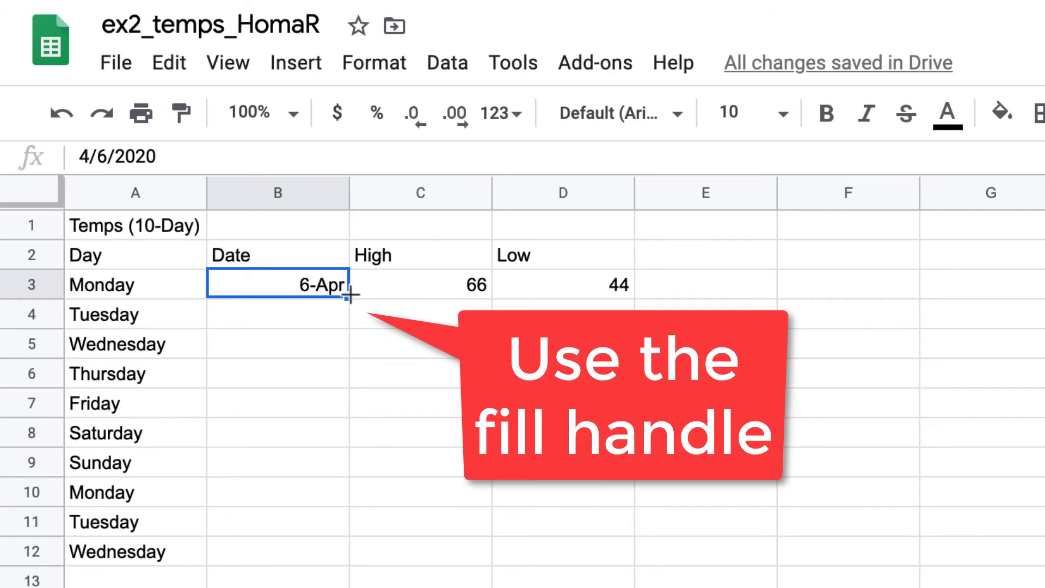
left_click_drag(349, 295, 342, 556)
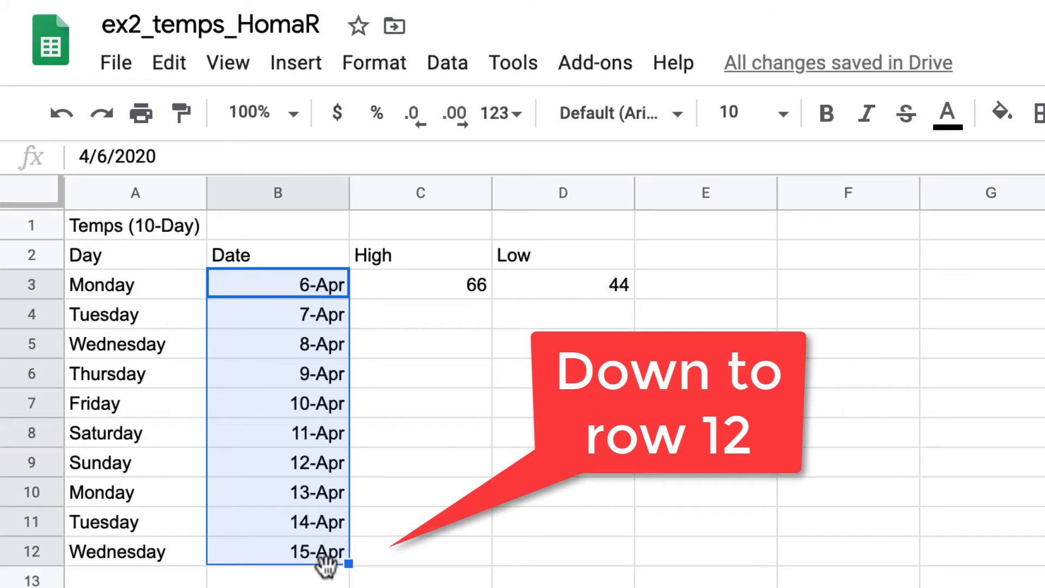
Enter the April 7 temperatures, High 62 and Low 42, in C4 and D4
left_click(469, 309)
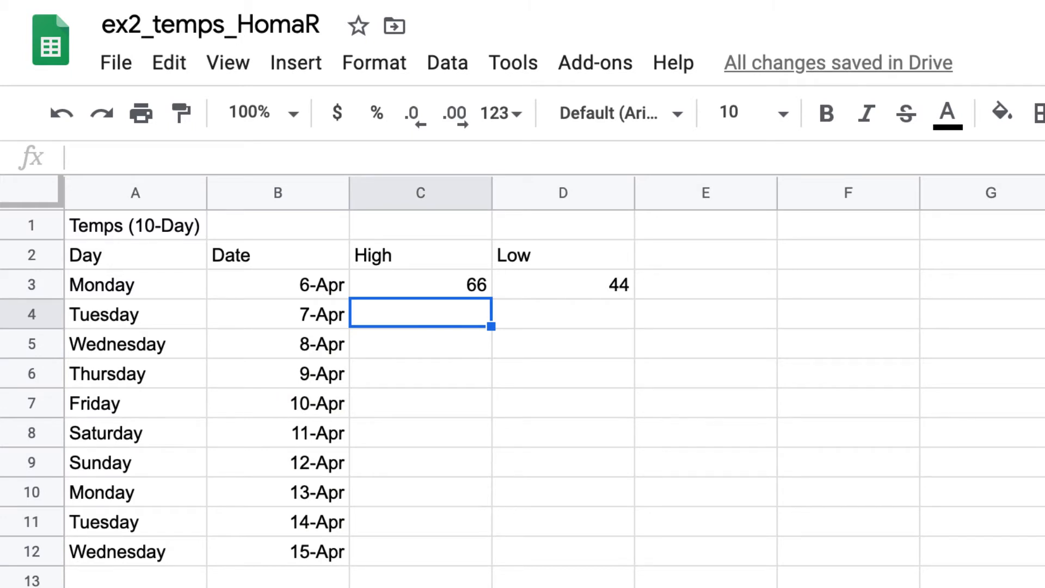
type("62")
left_click(613, 314)
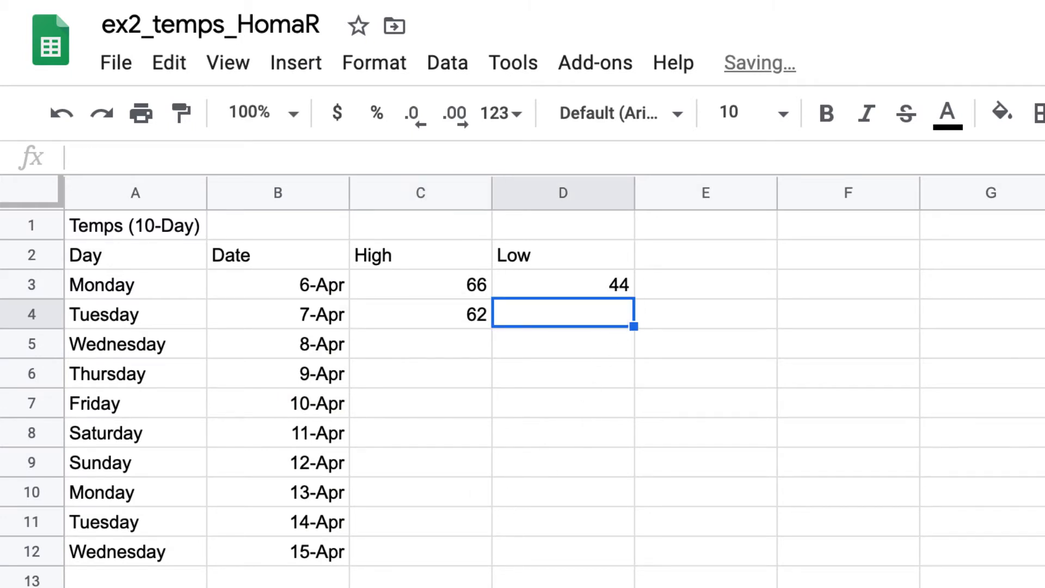
type("42")
left_click(466, 340)
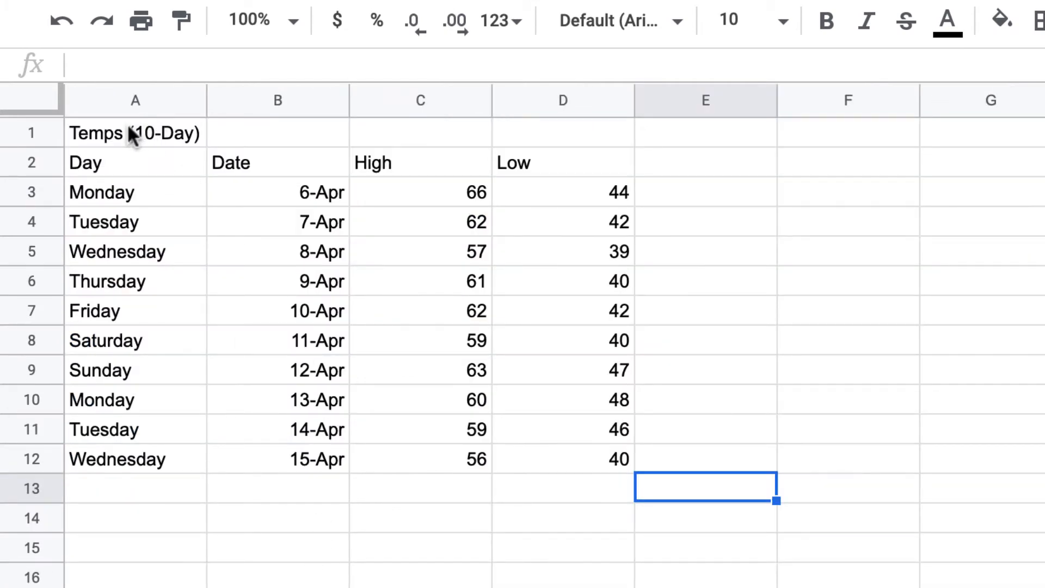
Merge the title cells A1:D1 and center the title across the table
left_click_drag(130, 133, 553, 126)
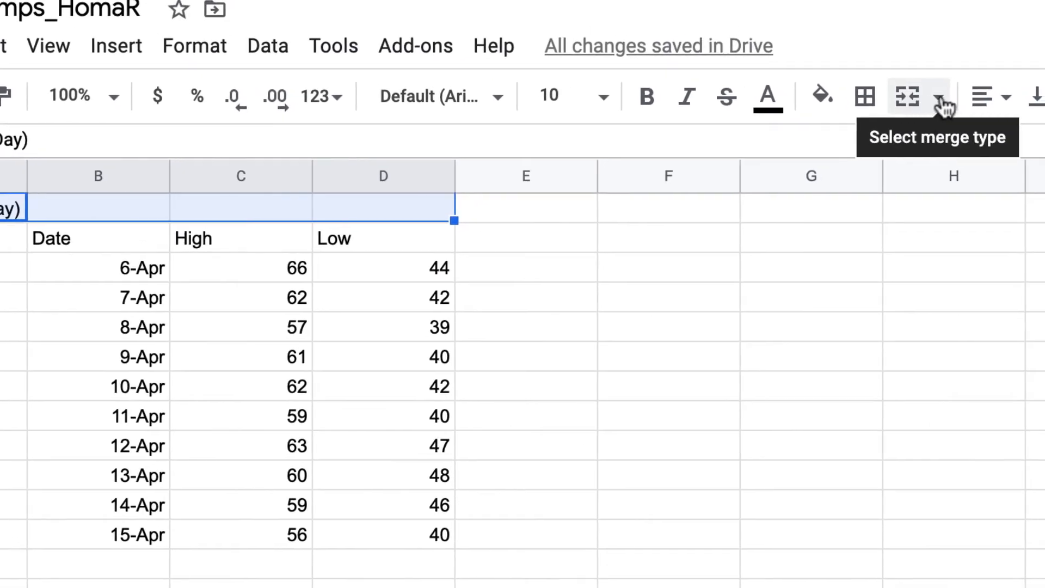
left_click(942, 99)
left_click(723, 193)
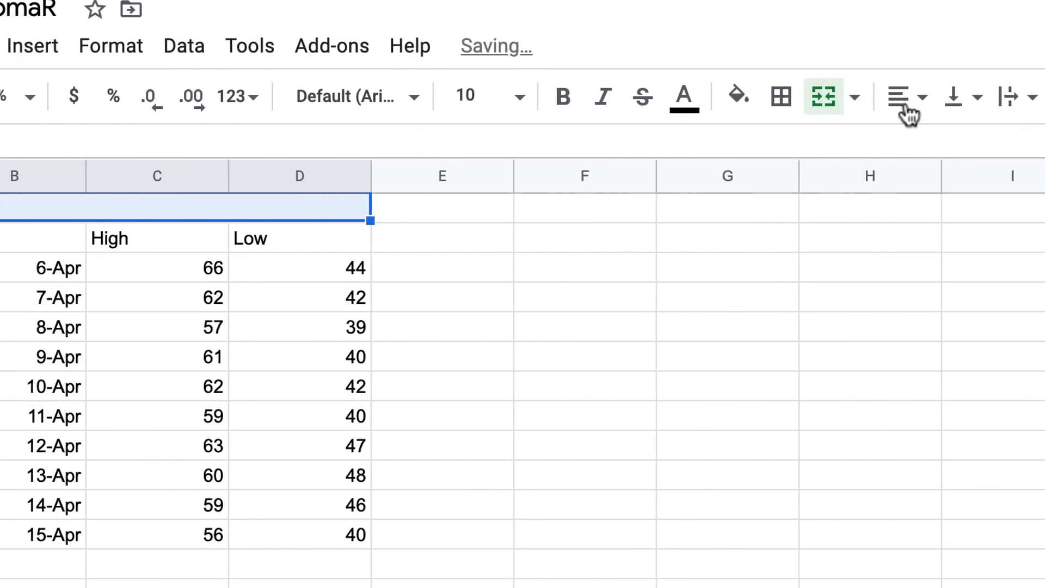
left_click(764, 100)
left_click(782, 146)
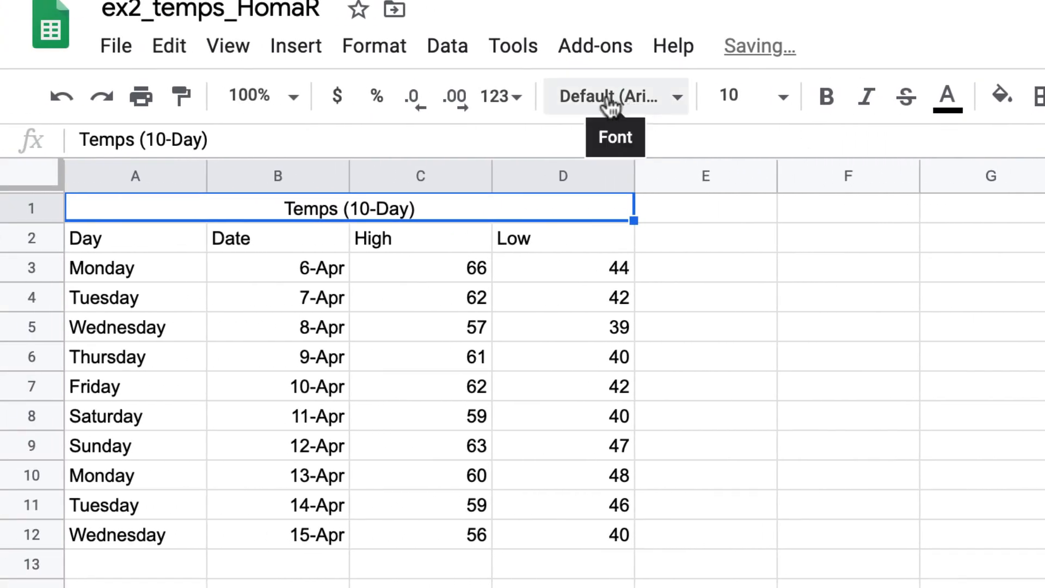
Make the table title bold and set its font size to 12
left_click(832, 101)
left_click(784, 99)
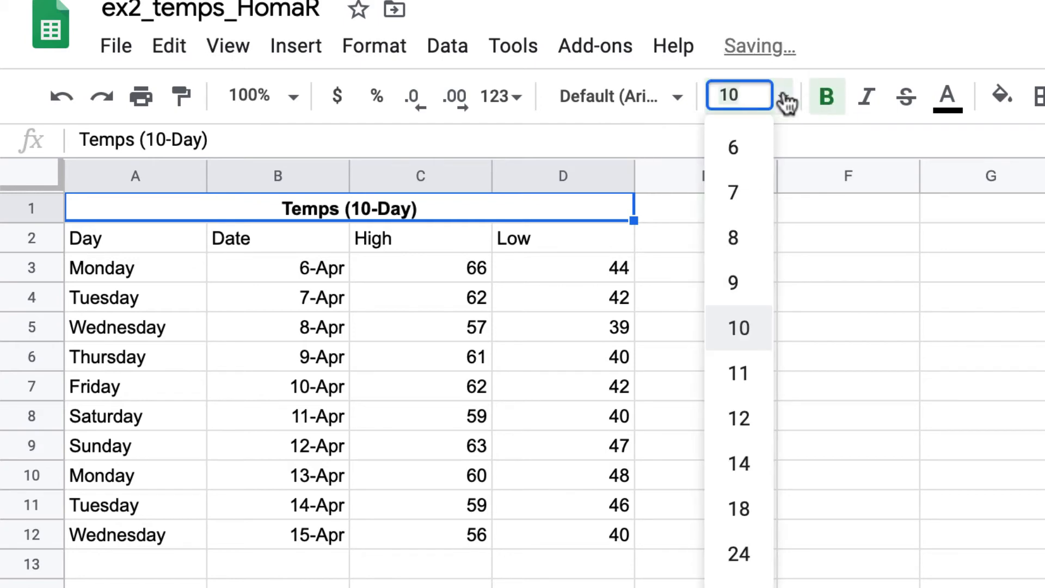
left_click(747, 418)
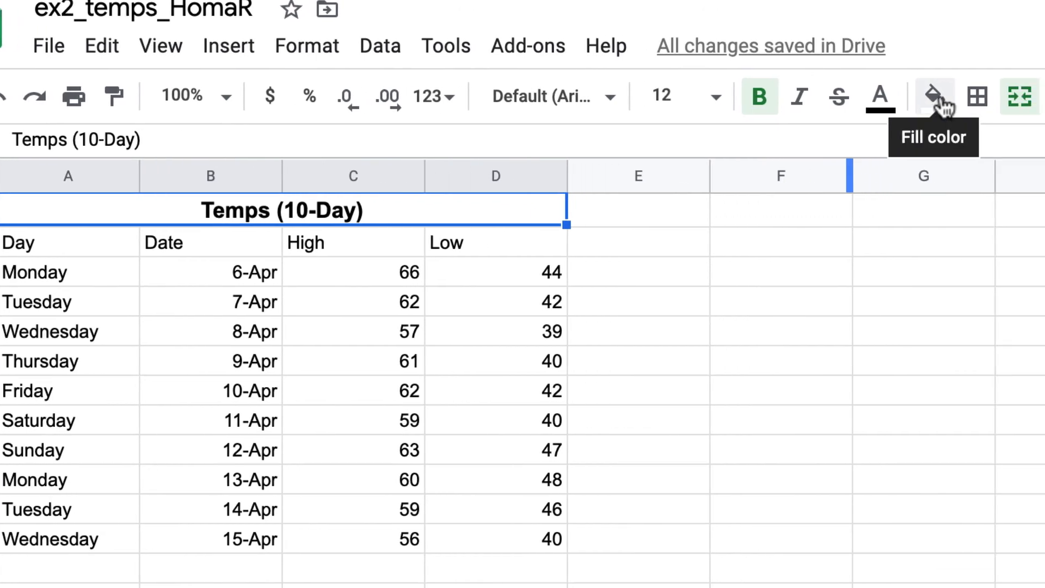
Give the merged title cell a dark blue fill and white text
left_click(1002, 96)
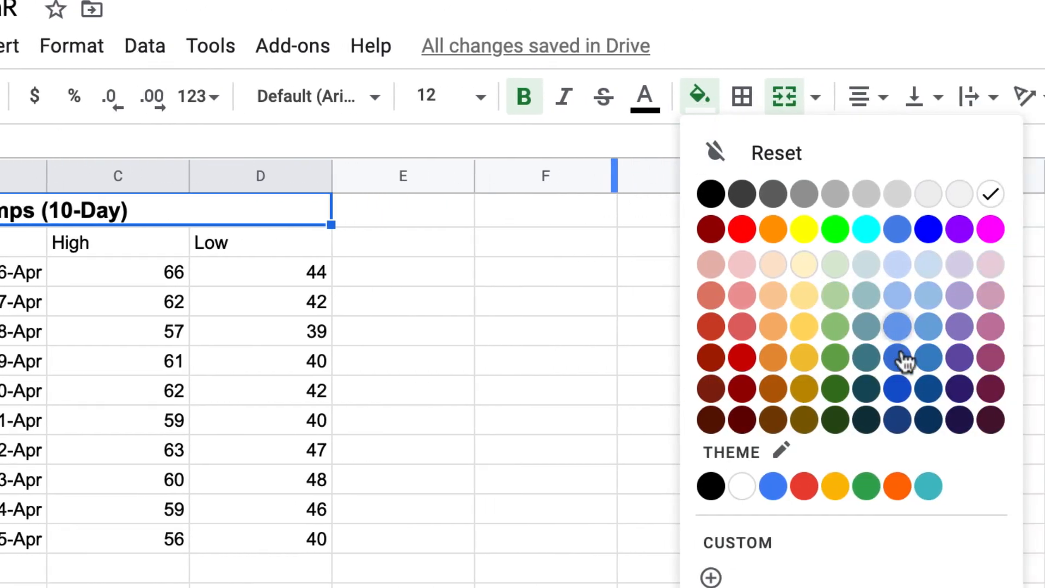
left_click(931, 394)
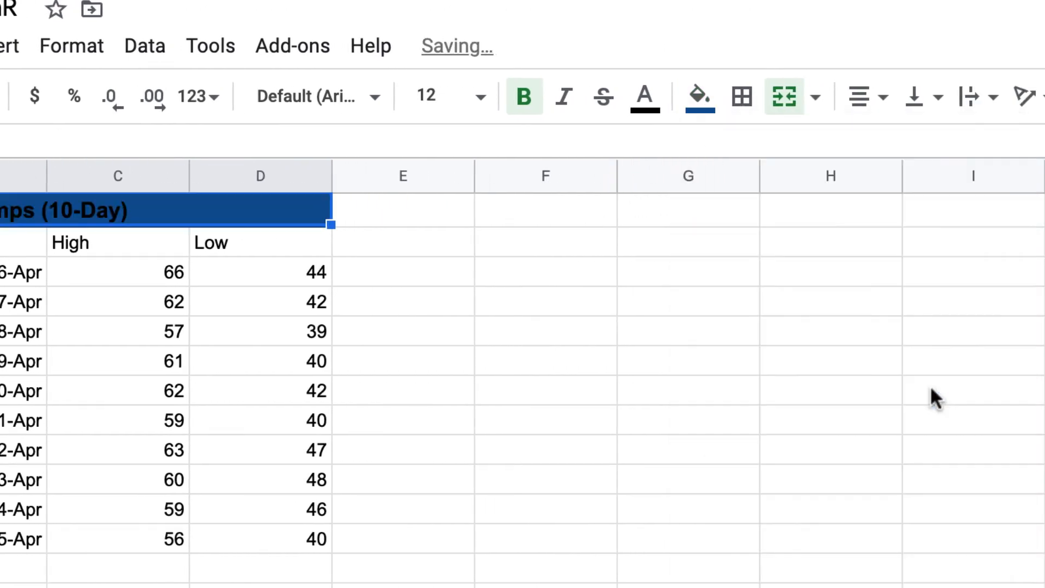
left_click(645, 95)
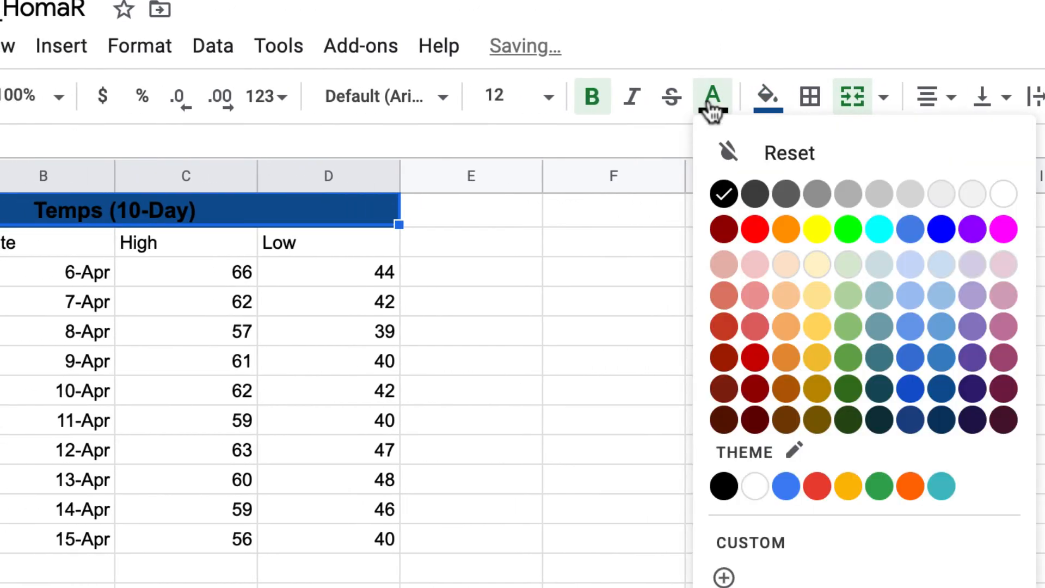
left_click(1004, 194)
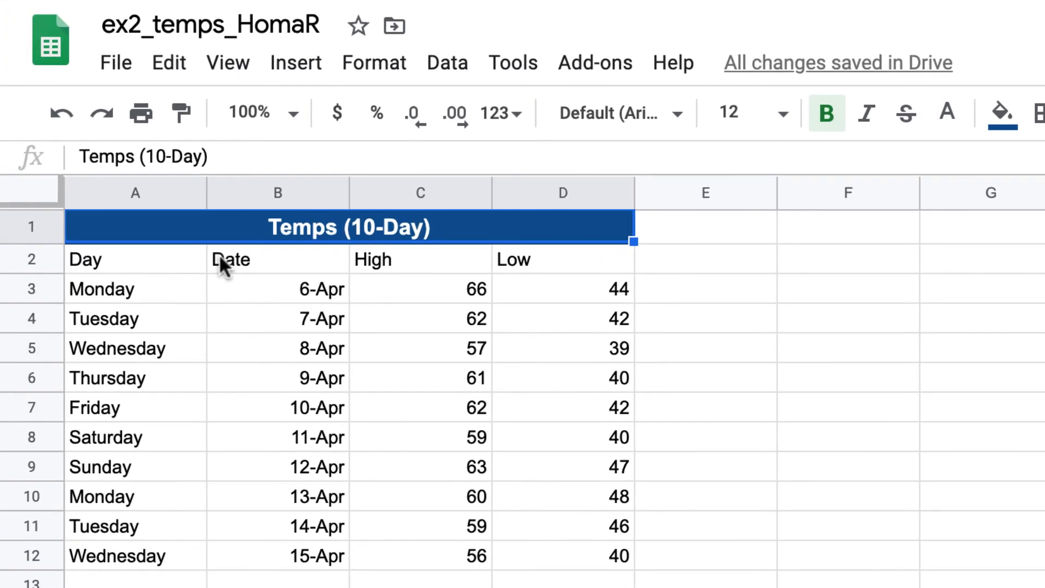
Center the Date, High and Low columns horizontally in the range B2:D12
left_click_drag(220, 254, 591, 550)
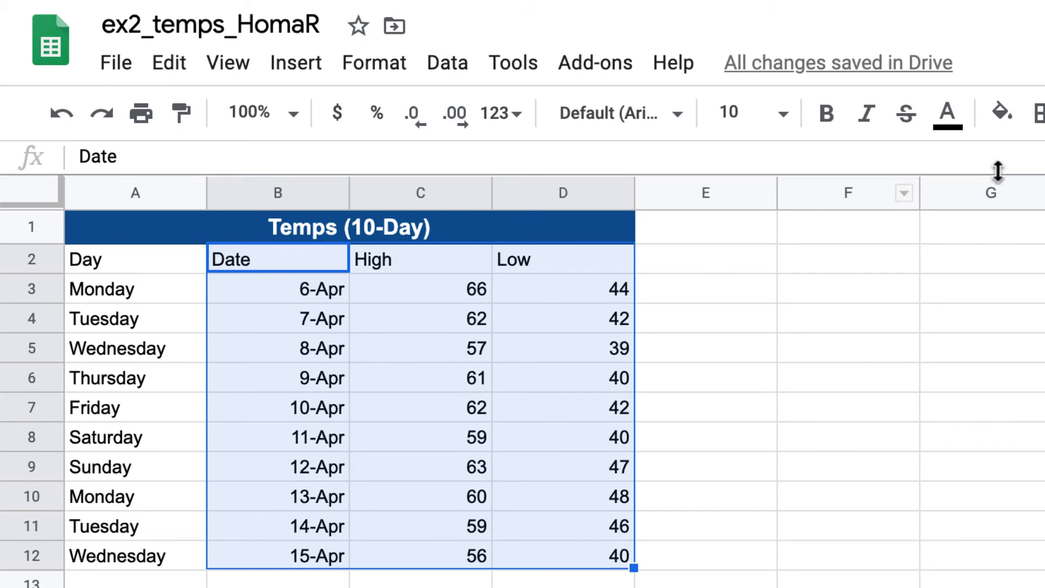
left_click(1027, 108)
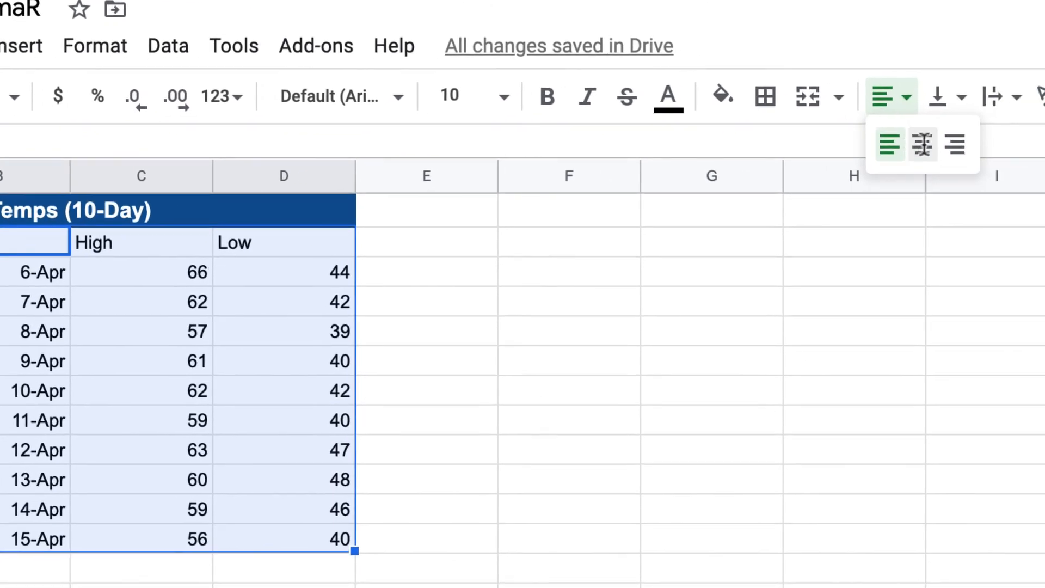
left_click(914, 150)
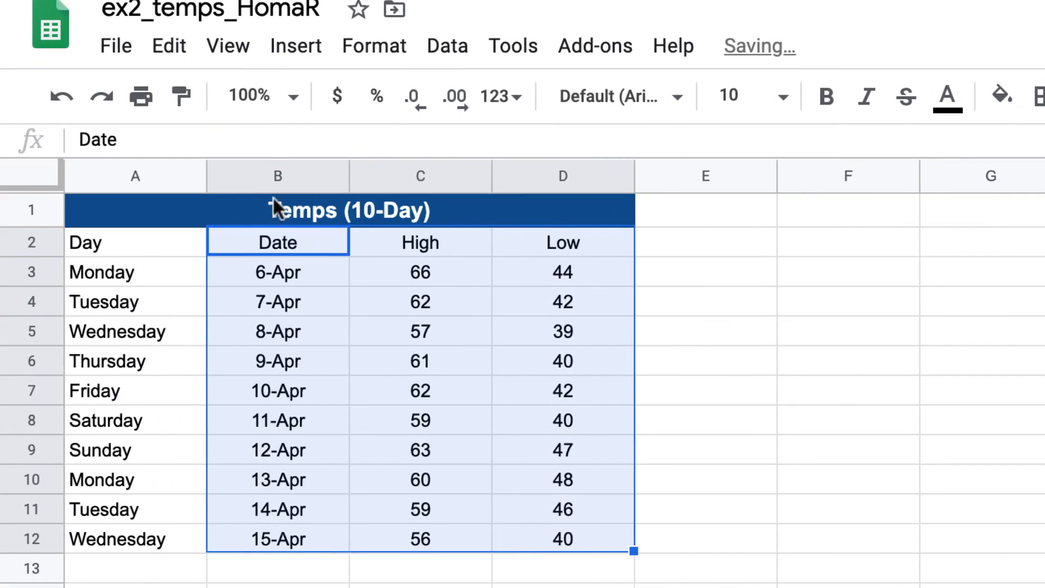
Narrow columns A, B, C and D so they fit their contents more closely
left_click_drag(204, 179, 183, 177)
left_click_drag(322, 161, 282, 164)
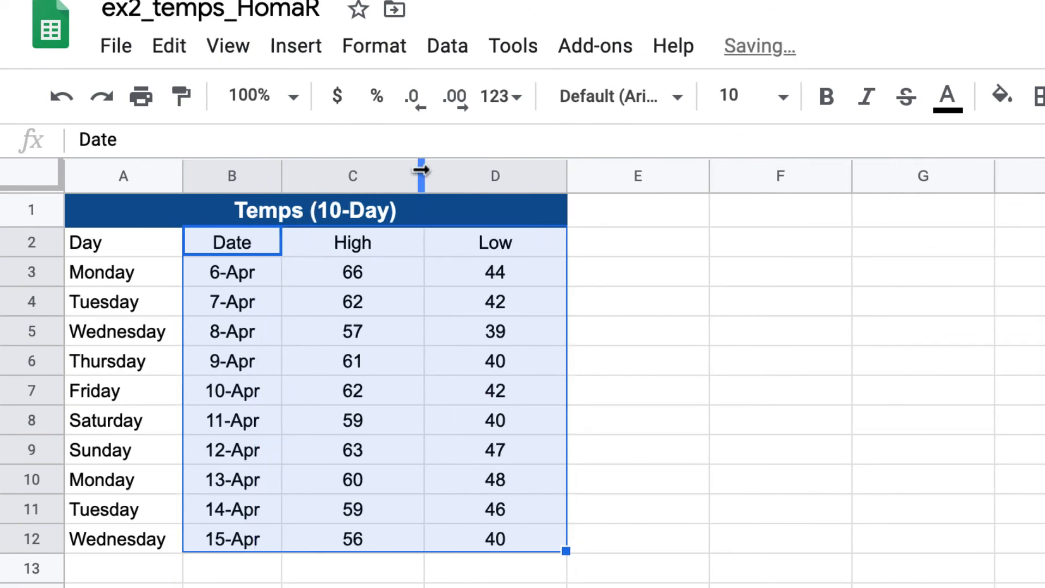
left_click_drag(420, 170, 385, 170)
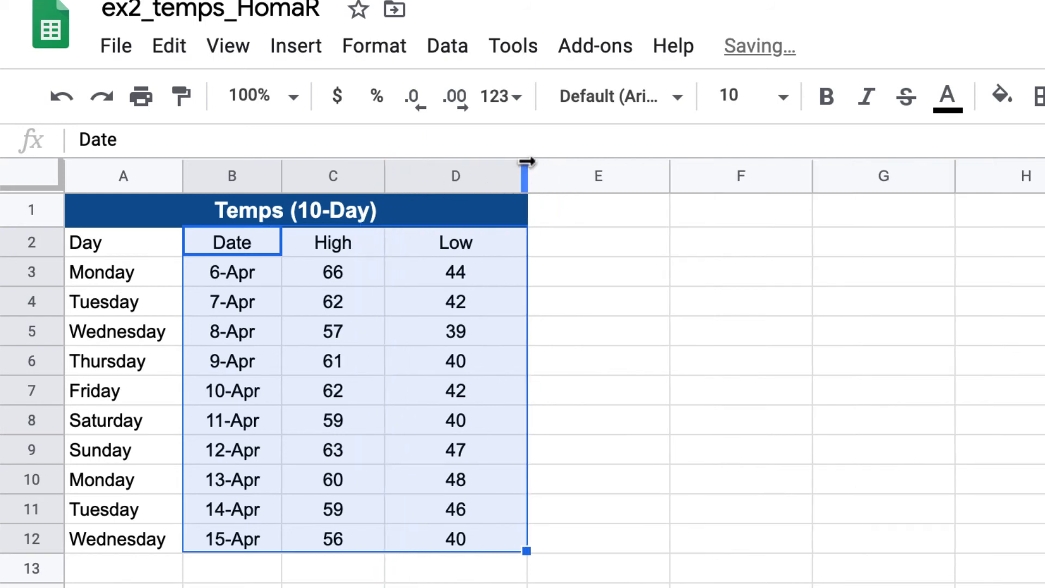
left_click_drag(527, 168, 473, 170)
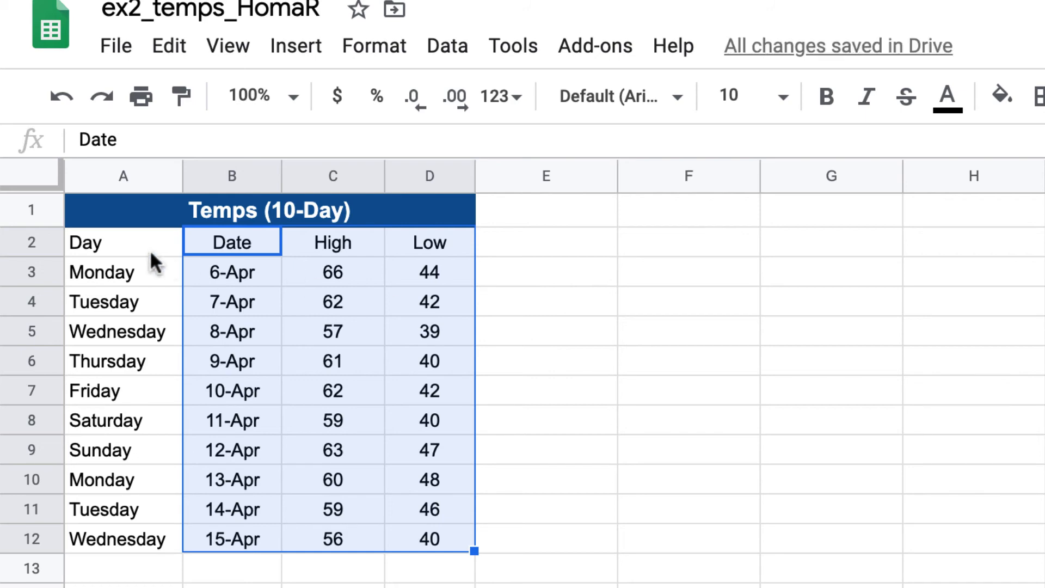
Make the column headers in A2:D2 bold
left_click(98, 246)
left_click_drag(93, 234, 406, 239)
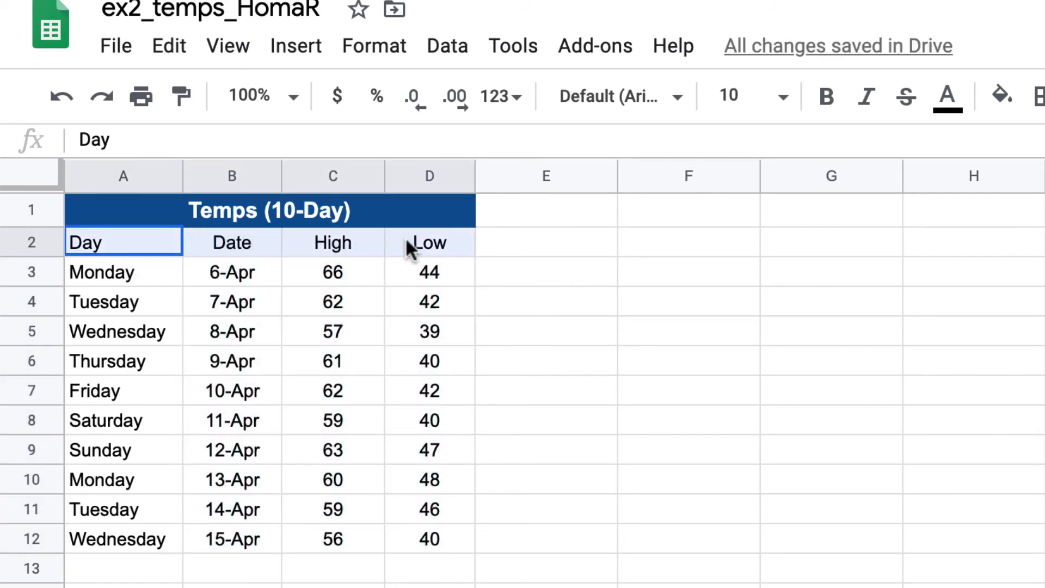
left_click(826, 99)
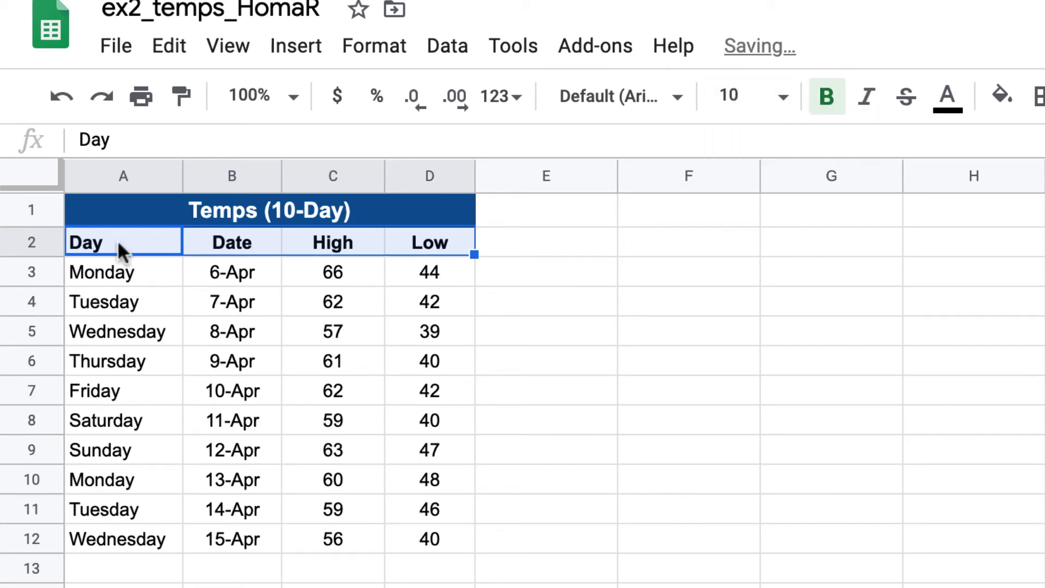
Set the font size of the headers and data in A2:D12 to 11
left_click_drag(439, 535, 100, 250)
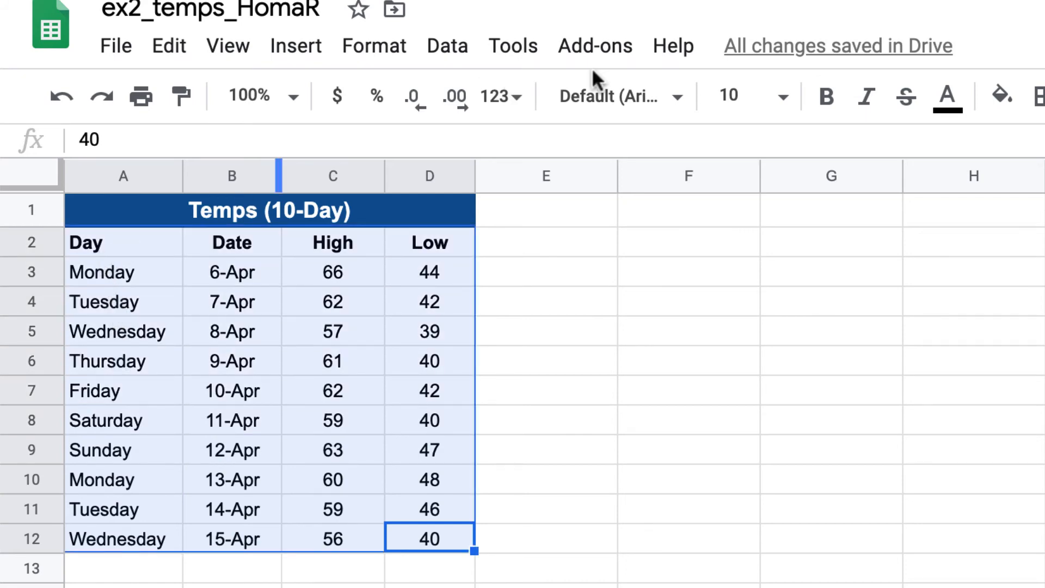
left_click(783, 98)
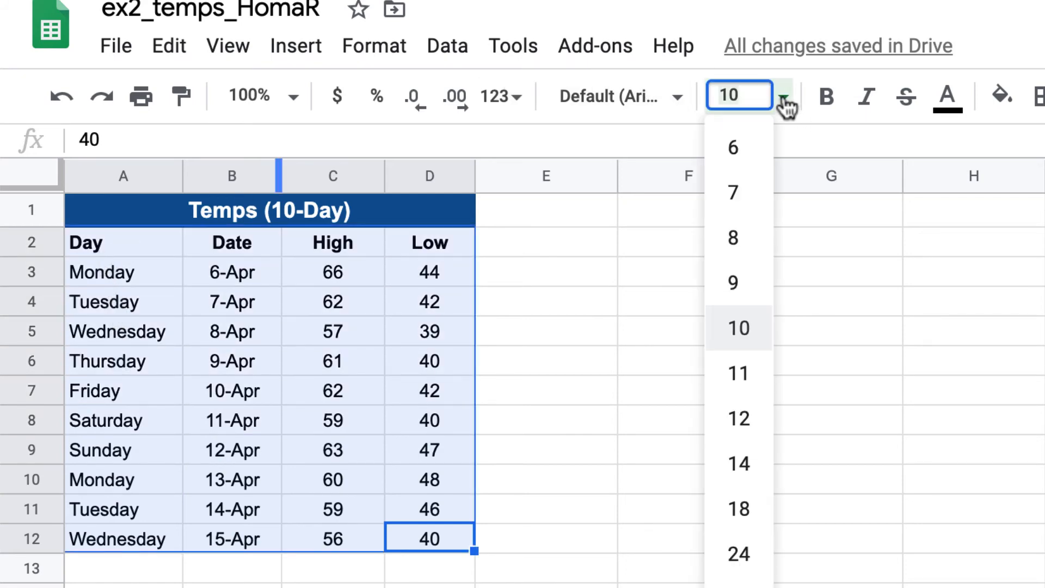
left_click(758, 373)
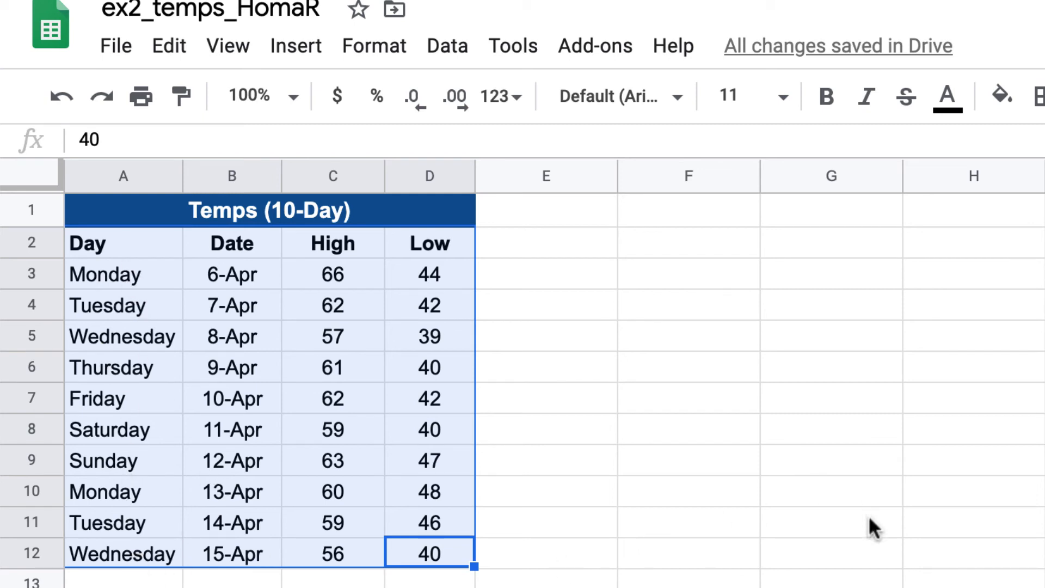
left_click(560, 505)
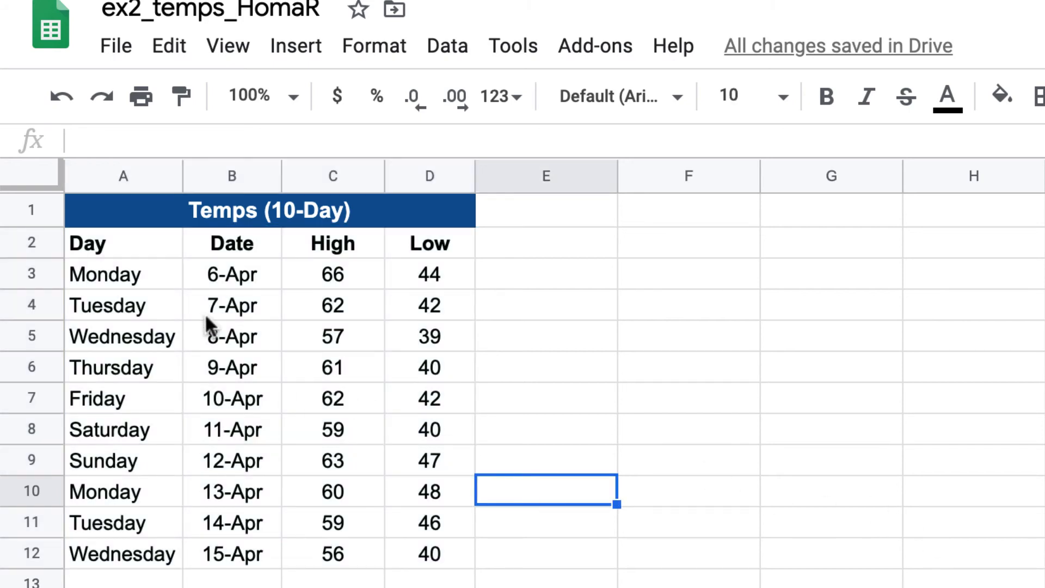
Fill the header row A2:D2 with a light blue color
left_click_drag(88, 248, 418, 246)
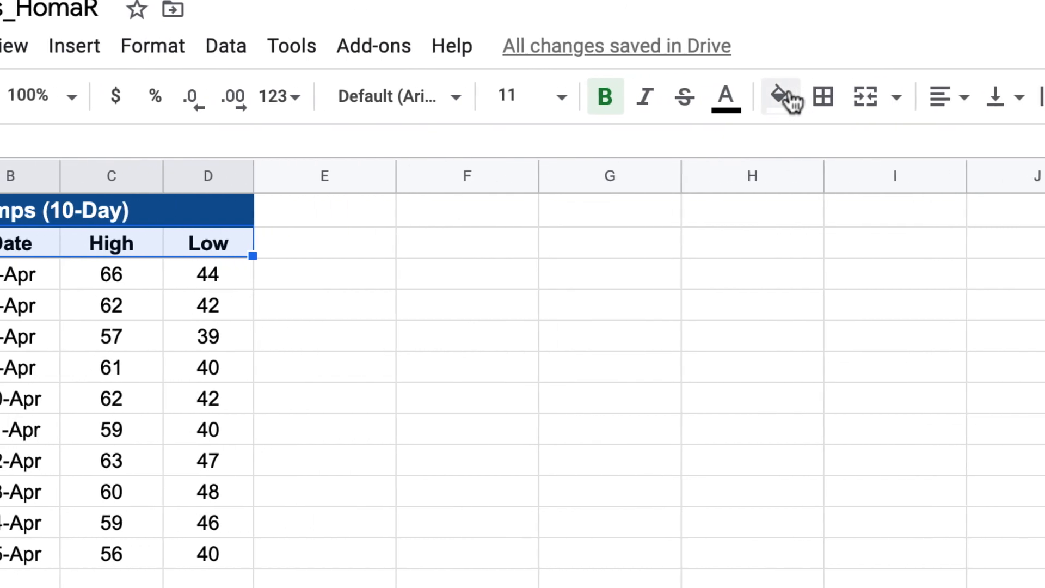
left_click(951, 97)
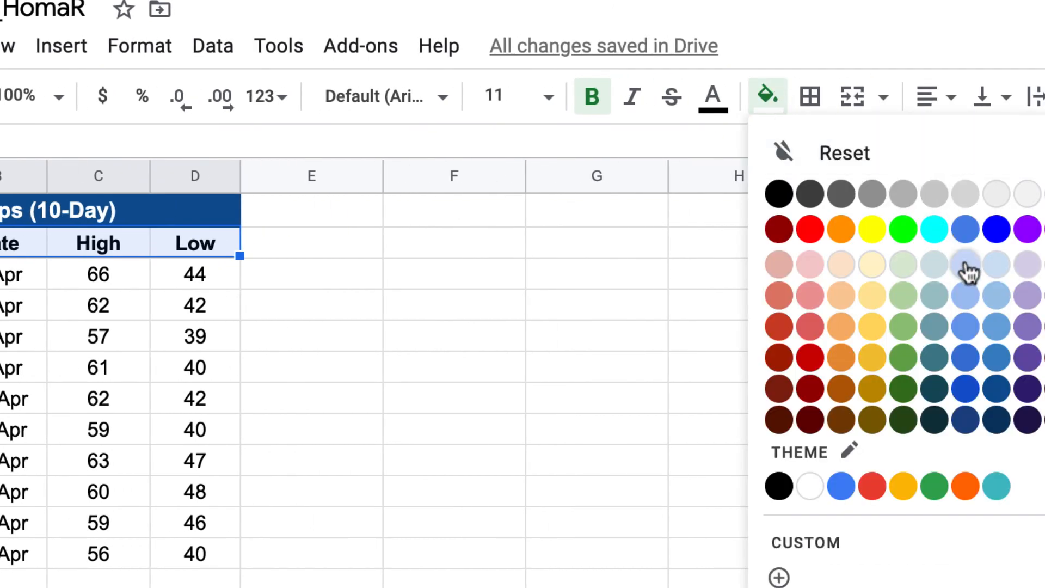
left_click(968, 266)
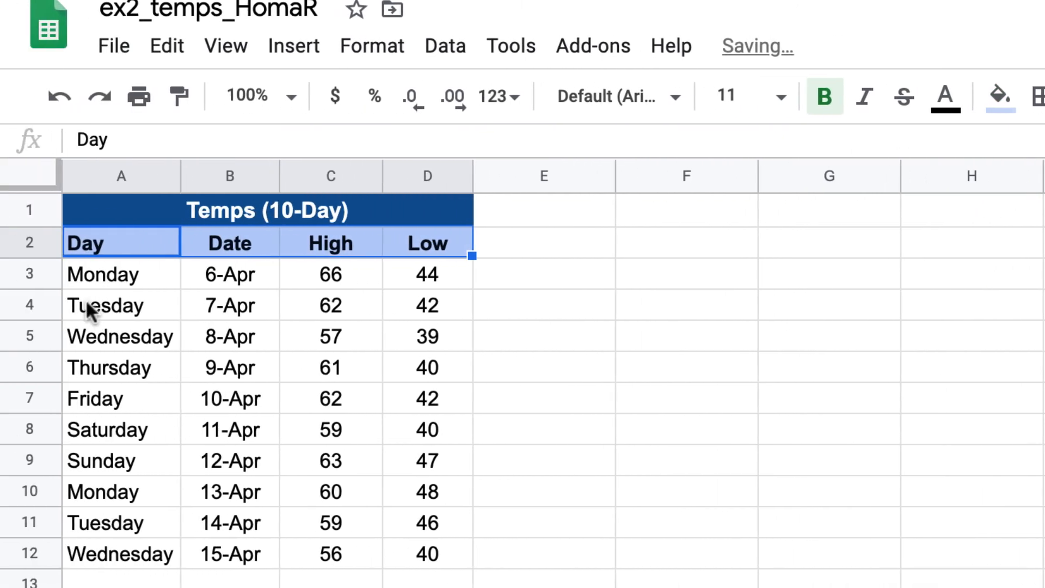
Shade alternate data rows 4, 6, 8, 10 and 12 across columns A to D with a light orange fill
left_click(88, 306)
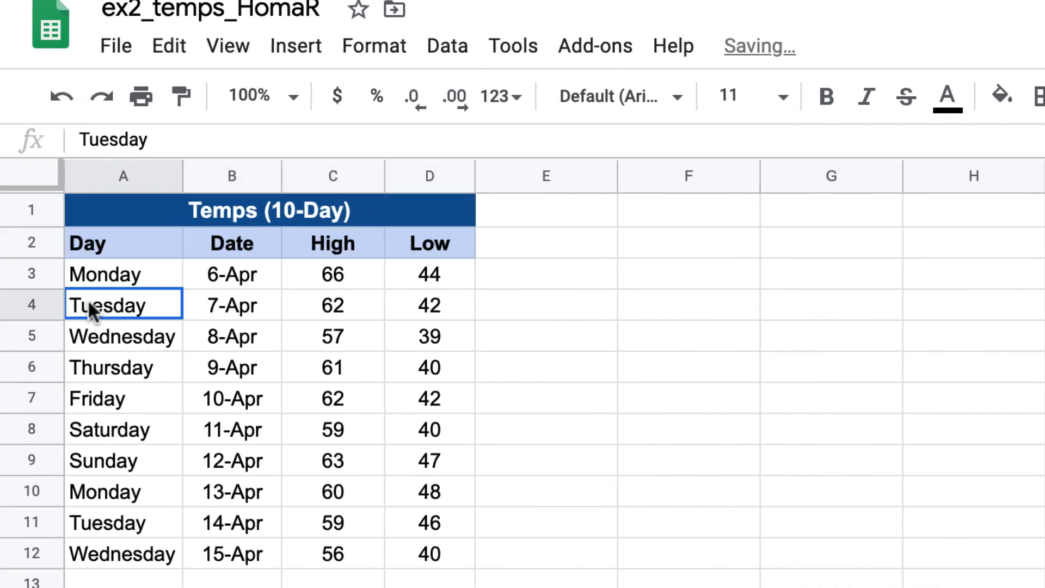
left_click_drag(163, 291, 426, 297)
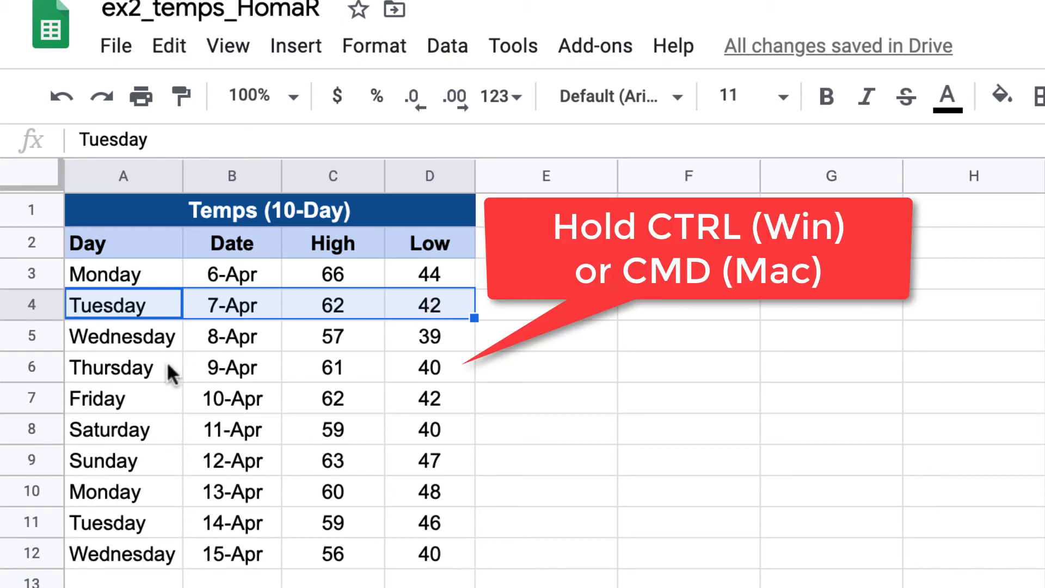
left_click_drag(93, 369, 411, 373)
left_click_drag(104, 434, 430, 435)
left_click_drag(119, 490, 427, 491)
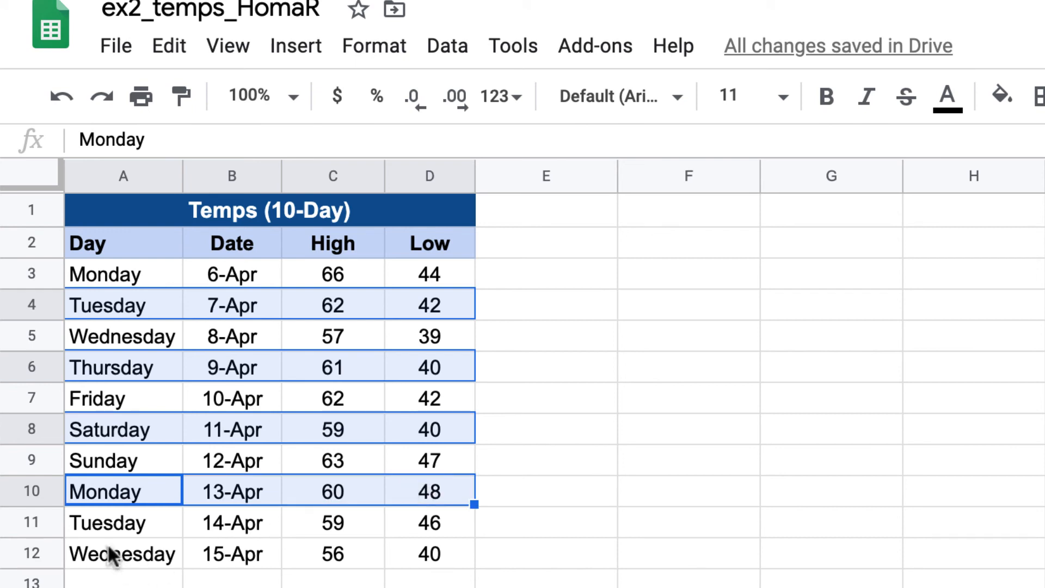
left_click_drag(109, 553, 424, 550)
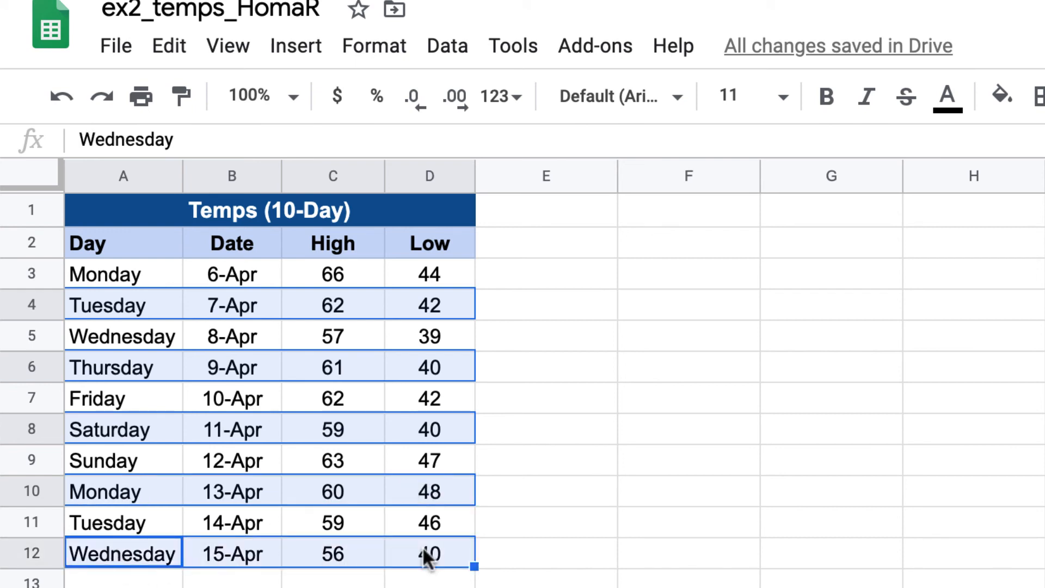
left_click(1001, 97)
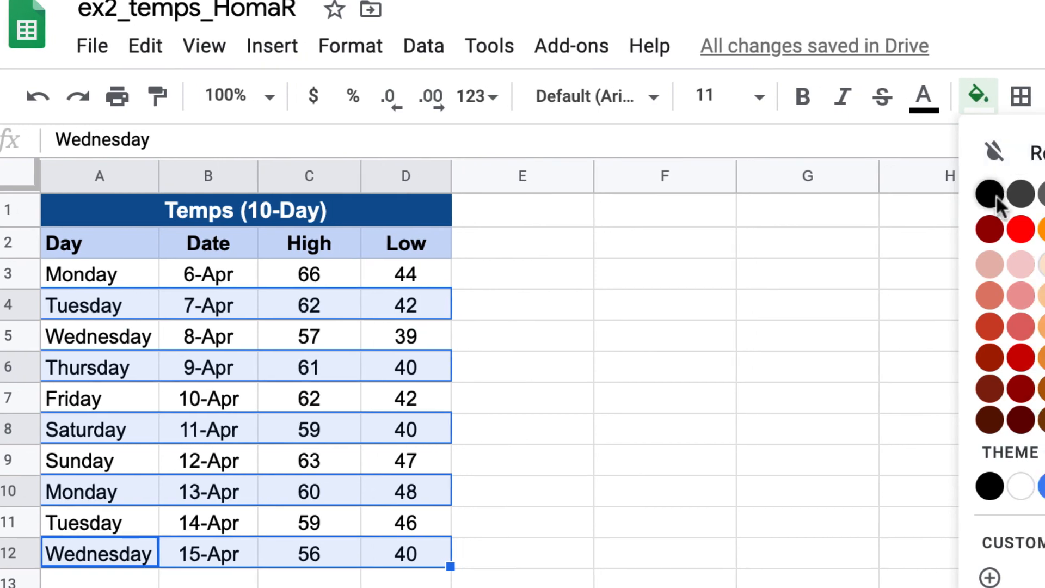
left_click(853, 265)
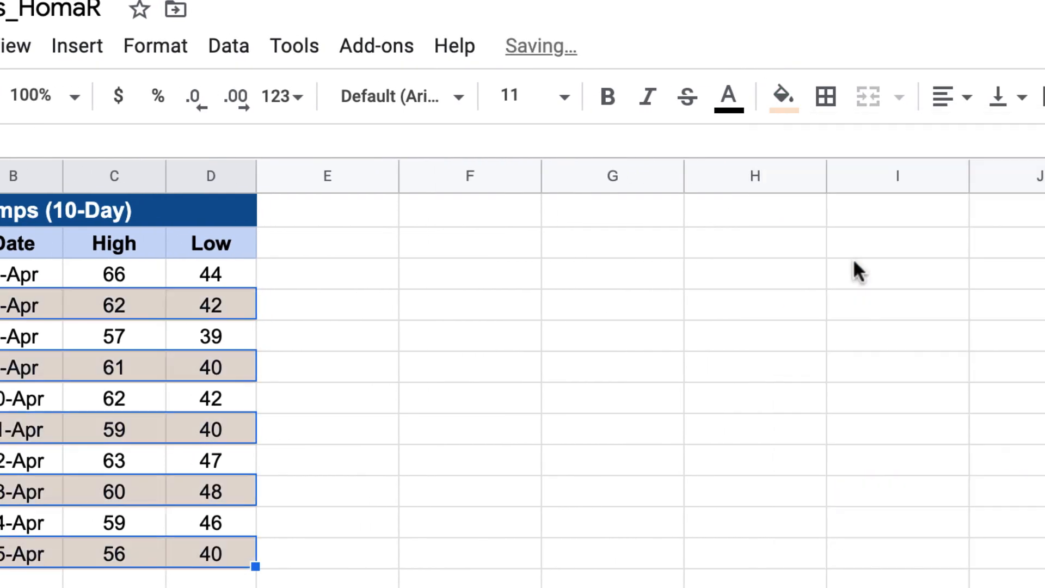
left_click(532, 338)
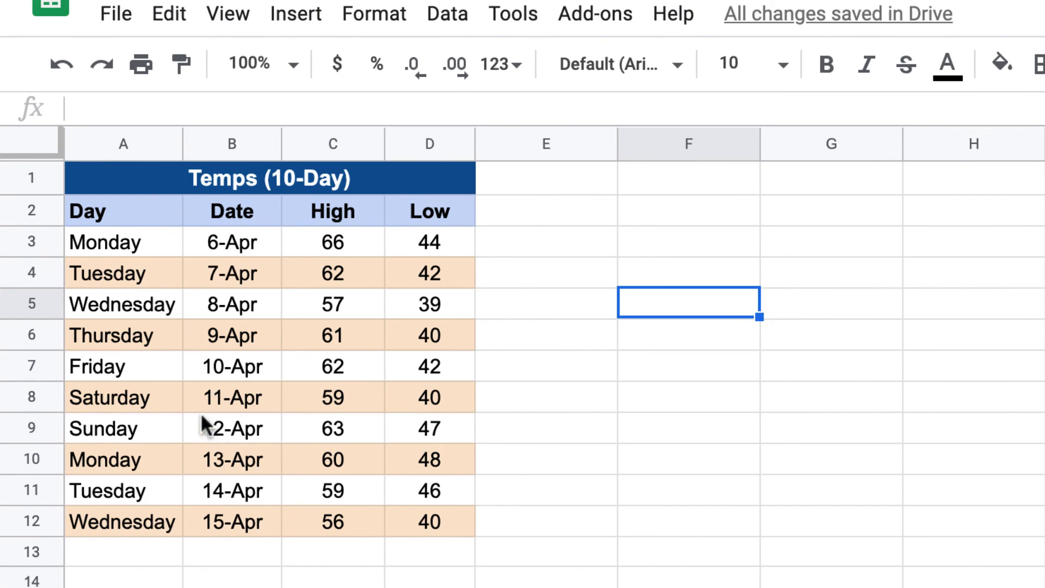
Abbreviate the weekday names in column A to three letters, starting with Mon in A3 and Tue in A4, and narrow the column slightly
left_click(118, 244)
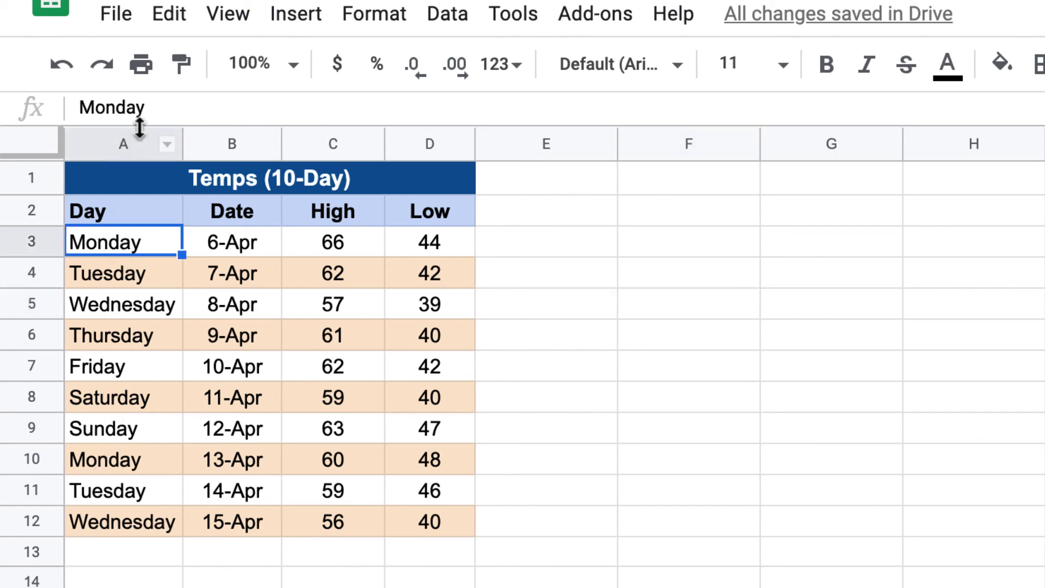
left_click(158, 99)
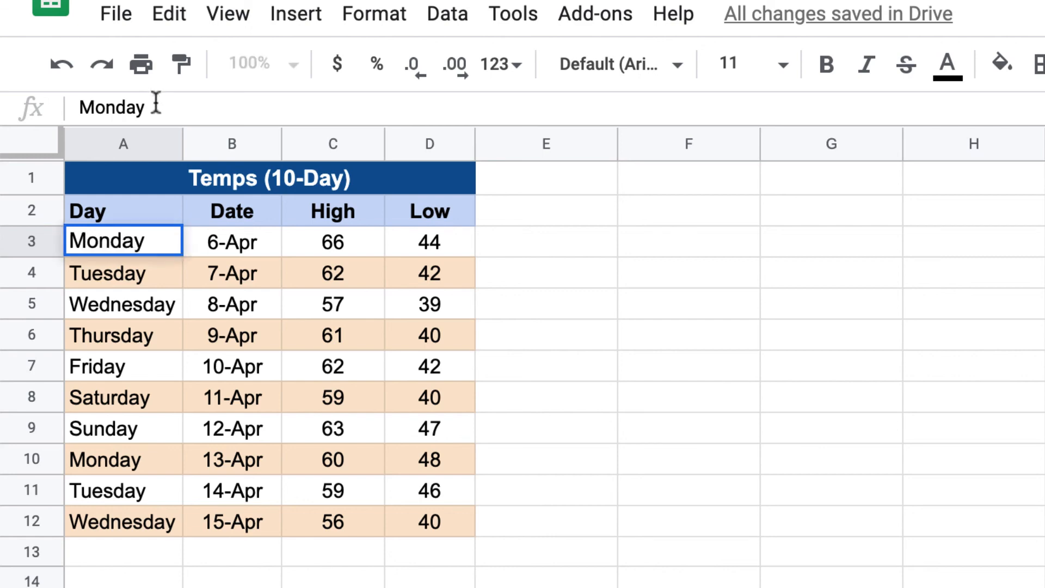
key("BackSpace")
key("BackSpace")
key("BackSpace")
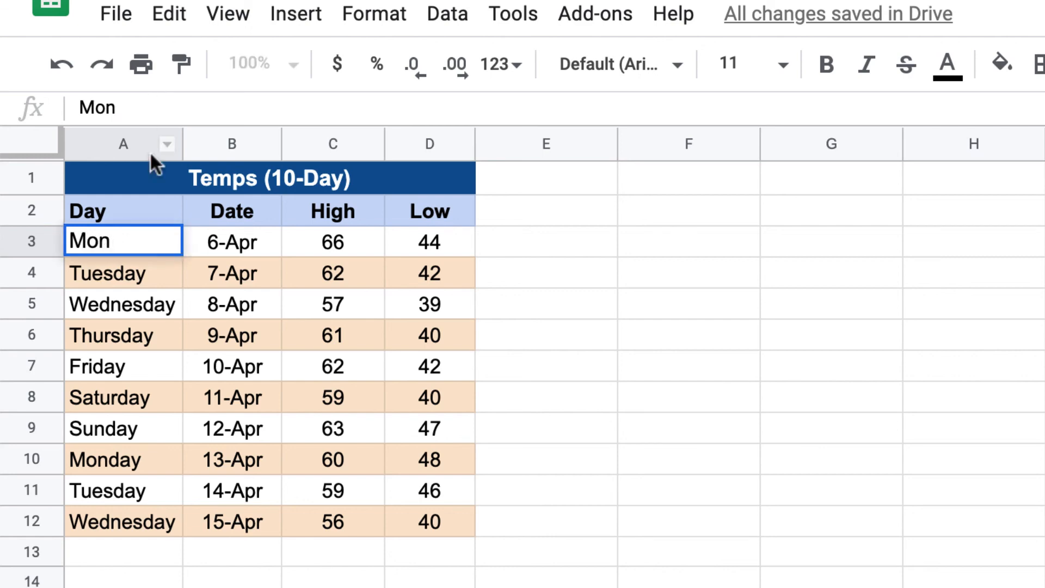
left_click(64, 267)
type("Tue")
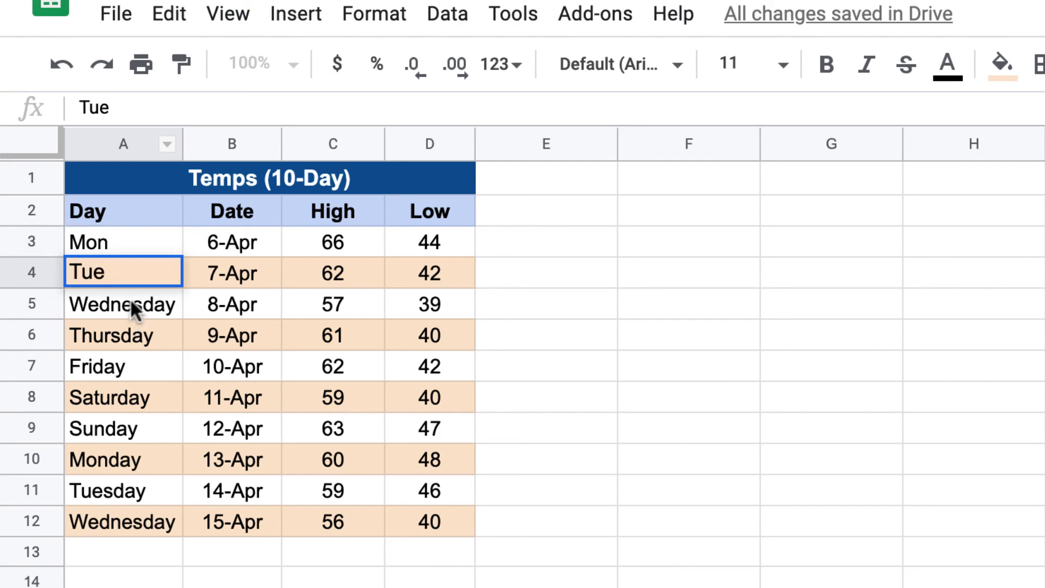
left_click(130, 302)
left_click(216, 99)
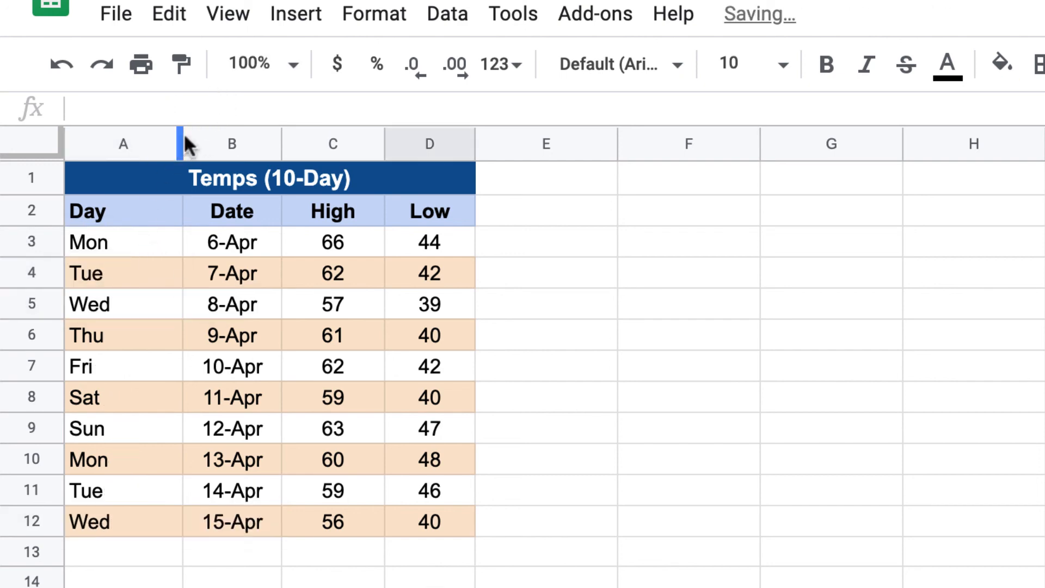
left_click_drag(180, 143, 170, 144)
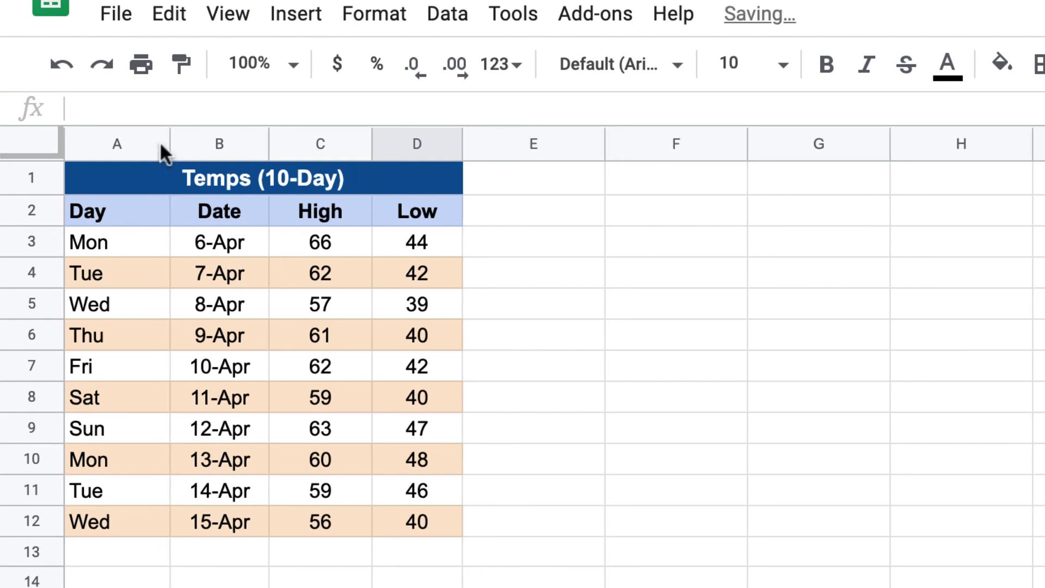